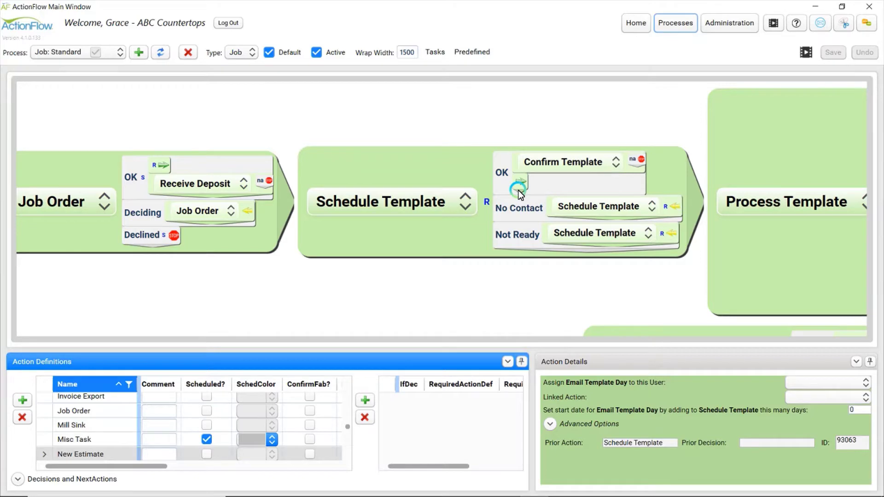
Zoom the process canvas in on Schedule Template and its OK, No Contact and Not Ready outcomes
{"action": "scroll", "coordinate": [519, 194], "scroll_direction": "up", "scroll_amount": 3}
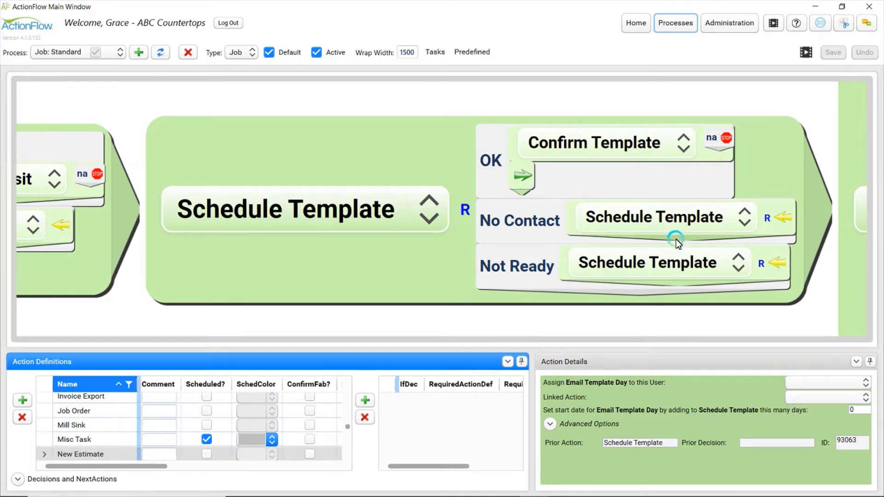
Create a new action named 'Email Template Day' as the next step after Schedule Template's OK outcome
{"action": "left_click", "coordinate": [524, 192]}
{"action": "left_click", "coordinate": [357, 226]}
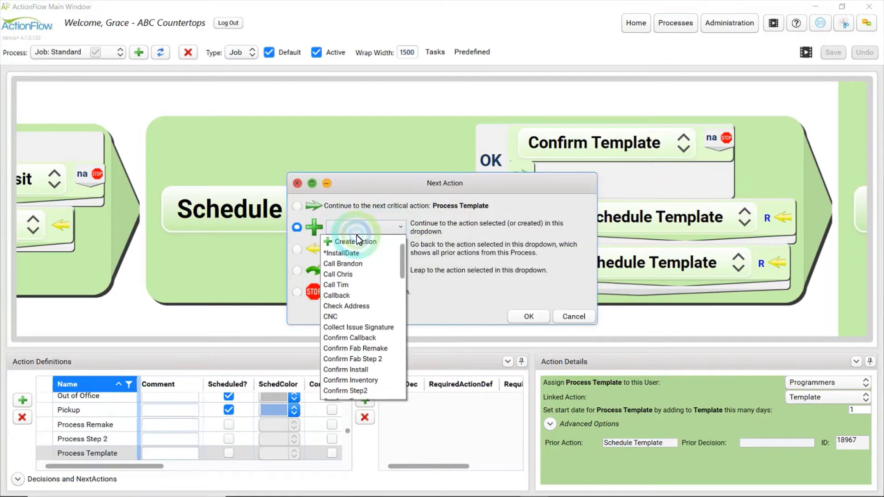
{"action": "left_click", "coordinate": [351, 241]}
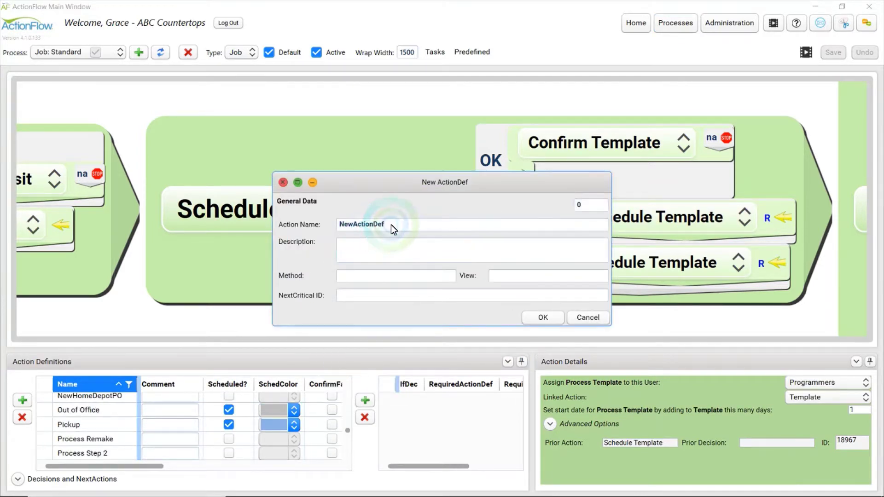
{"action": "type", "text": "Email T"}
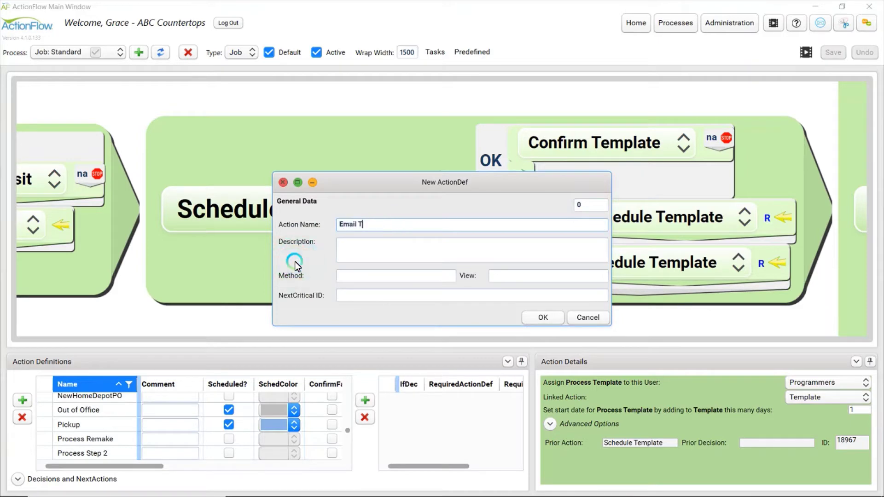
{"action": "type", "text": "emplate Day"}
{"action": "left_click", "coordinate": [529, 318]}
{"action": "left_click", "coordinate": [530, 318]}
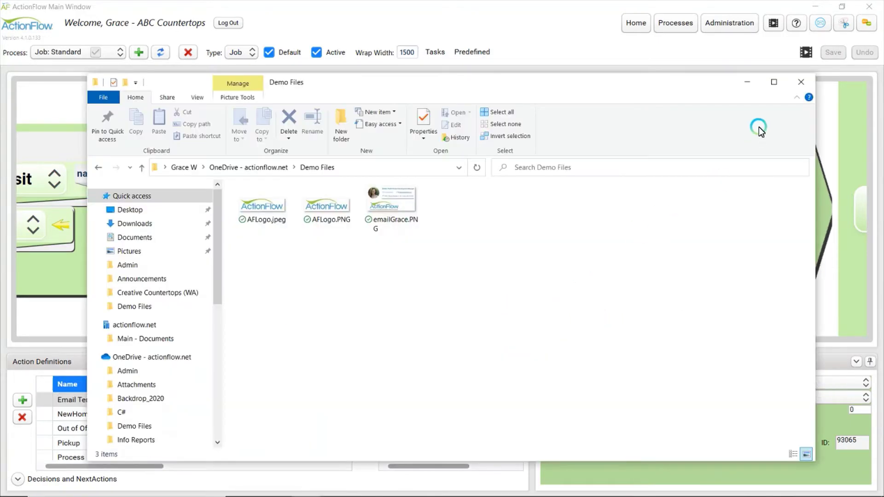
Select Email Template Day, expand its Advanced Options and enlarge the lower panels
{"action": "left_click", "coordinate": [756, 84]}
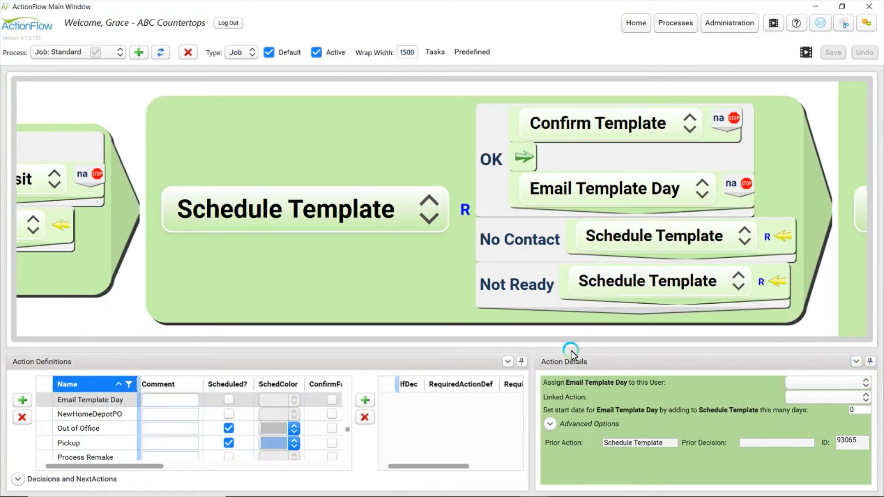
{"action": "left_click", "coordinate": [552, 183]}
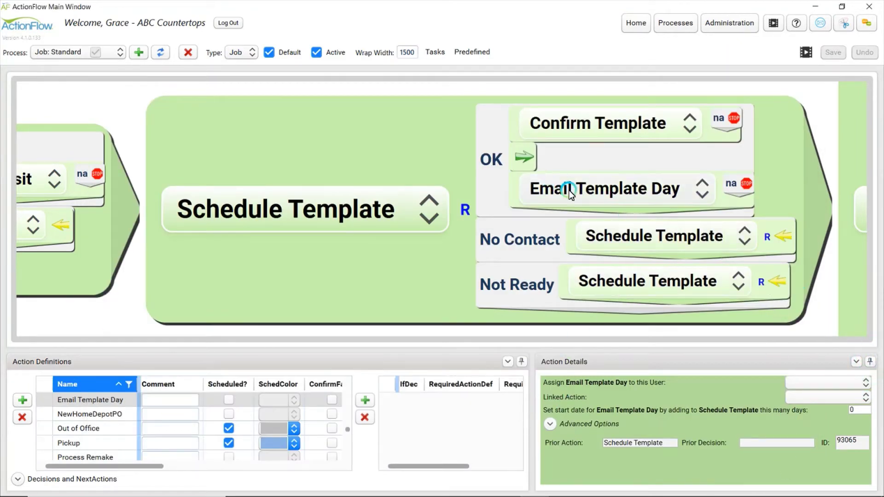
{"action": "left_click", "coordinate": [547, 426]}
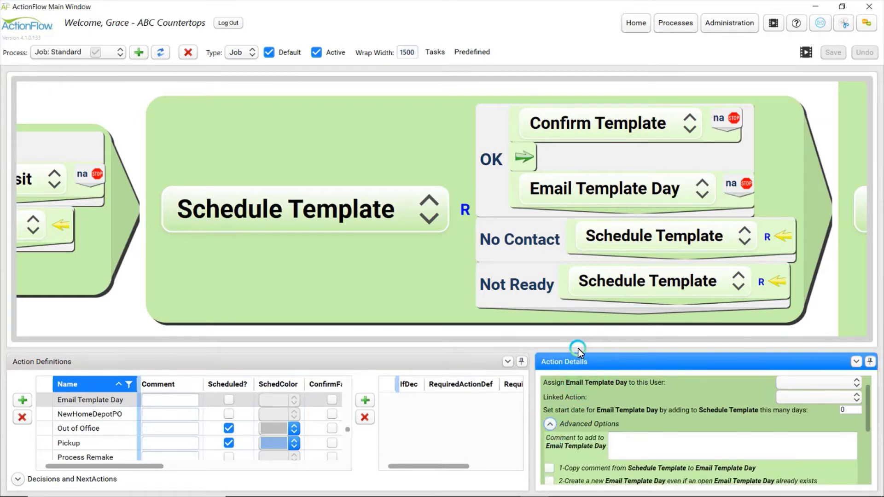
{"action": "left_click_drag", "start_coordinate": [578, 349], "coordinate": [579, 269]}
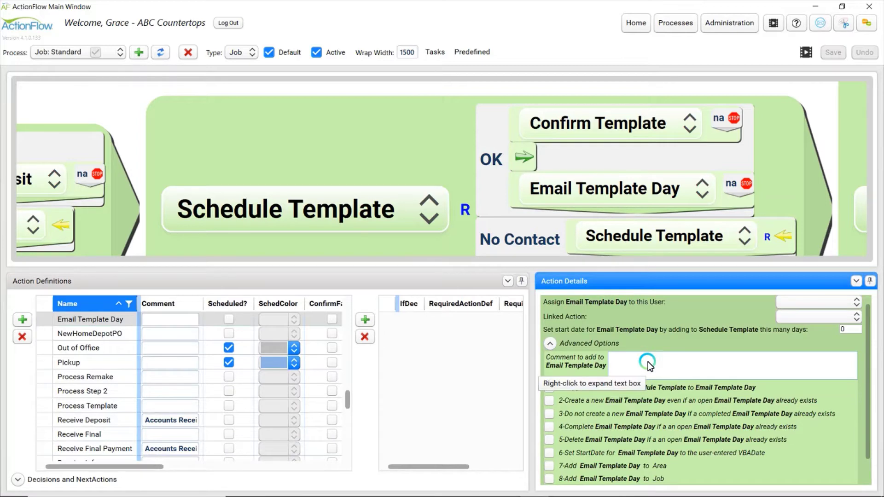
Turn on Rich Text in the comment editor and enter the subject 'Template Date for You'
{"action": "right_click", "coordinate": [665, 369]}
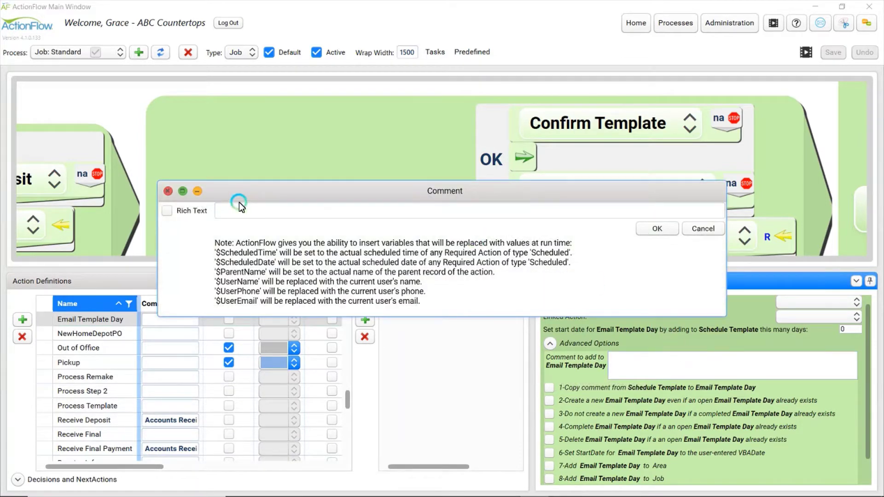
{"action": "left_click_drag", "start_coordinate": [315, 193], "coordinate": [290, 148]}
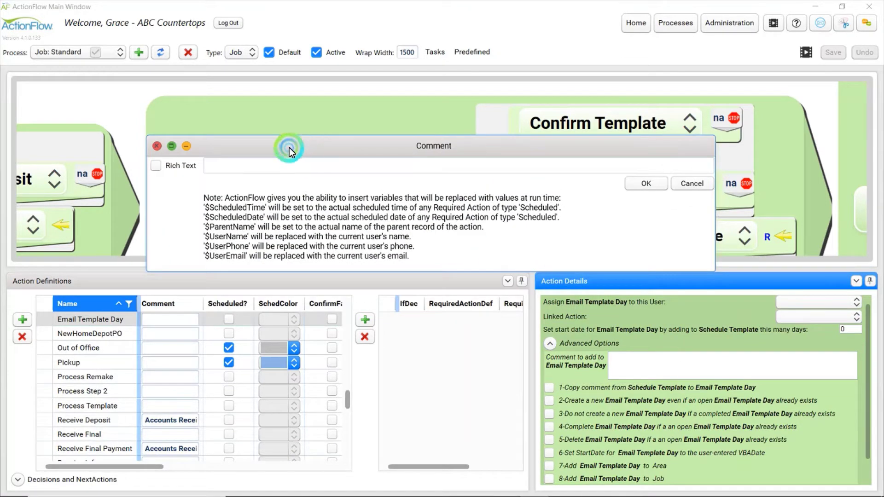
{"action": "left_click", "coordinate": [158, 167]}
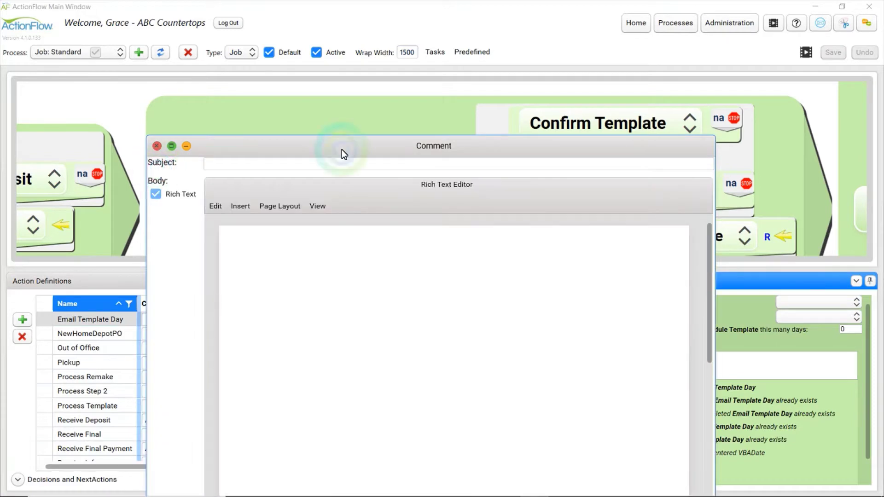
{"action": "left_click_drag", "start_coordinate": [356, 146], "coordinate": [396, 29]}
{"action": "left_click", "coordinate": [226, 57]}
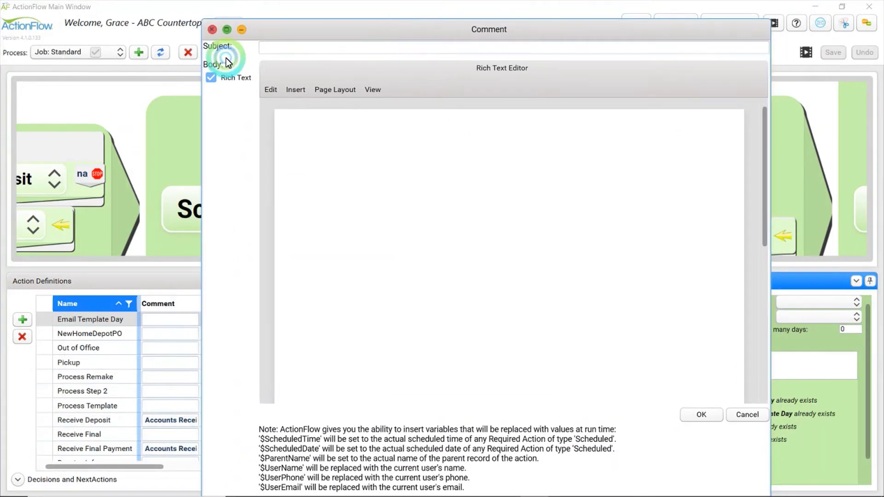
{"action": "left_click", "coordinate": [280, 48]}
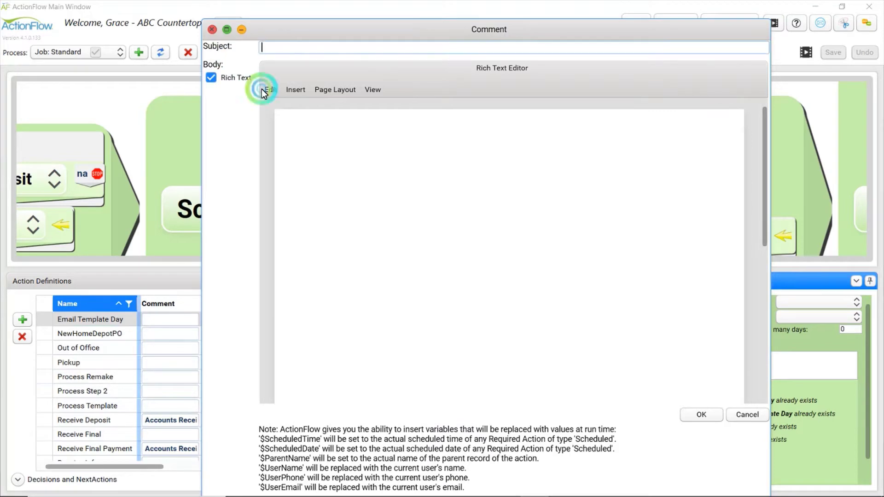
{"action": "type", "text": "Templated"}
{"action": "key", "text": "BackSpace"}
{"action": "type", "text": "Date for You"}
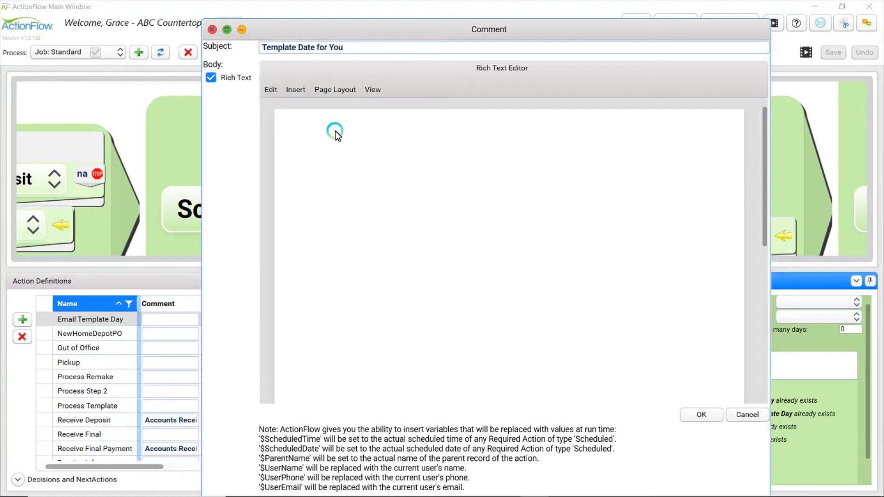
Write the body: greeting, 'Your Template is scheduled for $ScheduledTime.', 'Thank you,', $UserName and $UserEmail
{"action": "left_click", "coordinate": [367, 184]}
{"action": "type", "text": "Dear $Parent"}
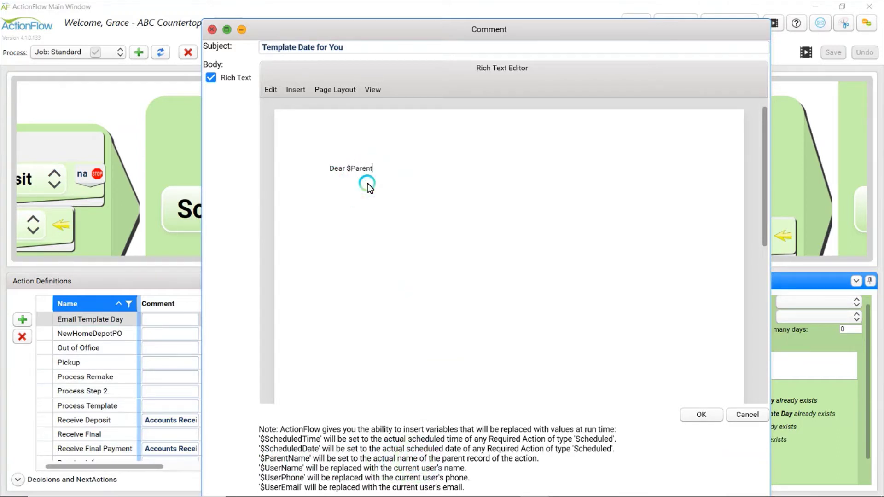
{"action": "type", "text": "ame,"}
{"action": "key", "text": "Return"}
{"action": "key", "text": "Return"}
{"action": "type", "text": "Your Template is scheduled for"}
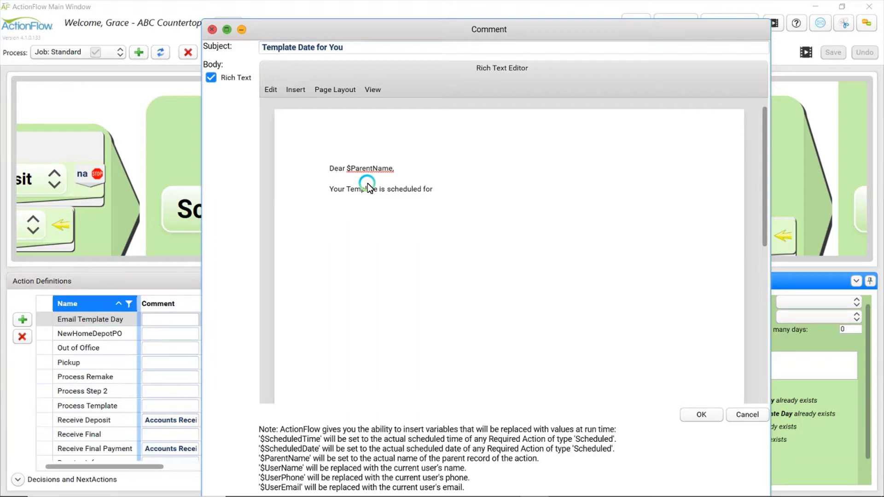
{"action": "type", "text": " $ScheduledTime."}
{"action": "key", "text": "Return"}
{"action": "key", "text": "Return"}
{"action": "type", "text": "Thank you,"}
{"action": "key", "text": "Return"}
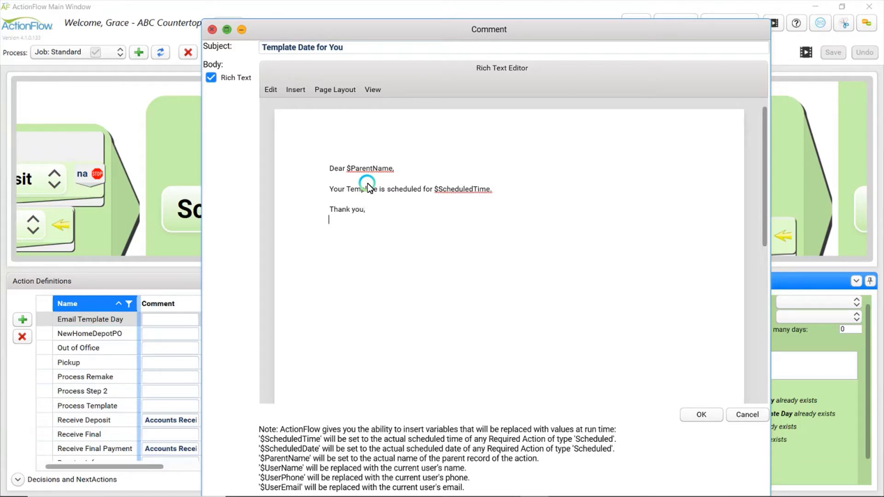
{"action": "type", "text": "$UserName"}
{"action": "key", "text": "Return"}
{"action": "type", "text": "$UserEmail"}
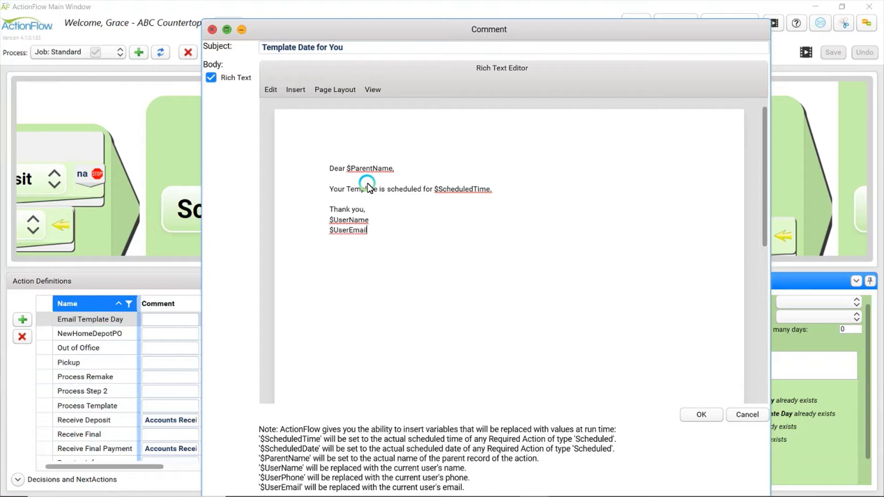
{"action": "key", "text": "Return"}
{"action": "key", "text": "Return"}
Copy the AFLogo.jpeg image from the Demo Files folder in Photos, then close the viewer
{"action": "left_click", "coordinate": [306, 485]}
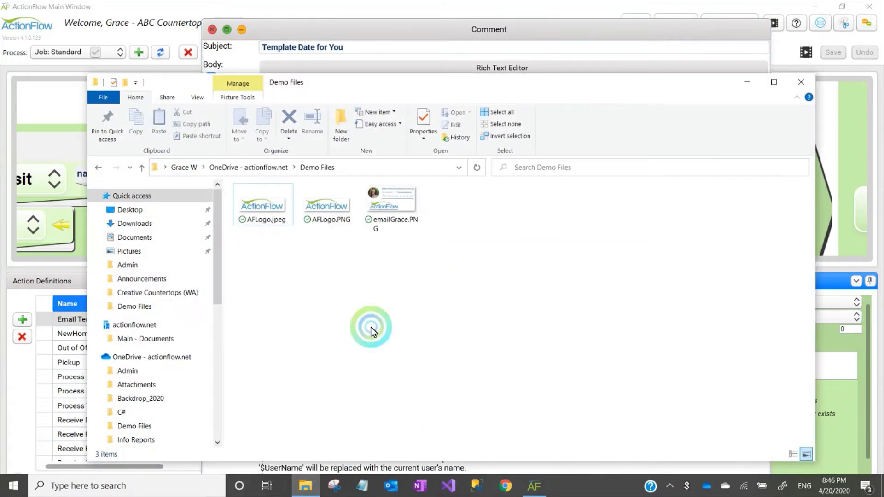
{"action": "double_click", "coordinate": [269, 212]}
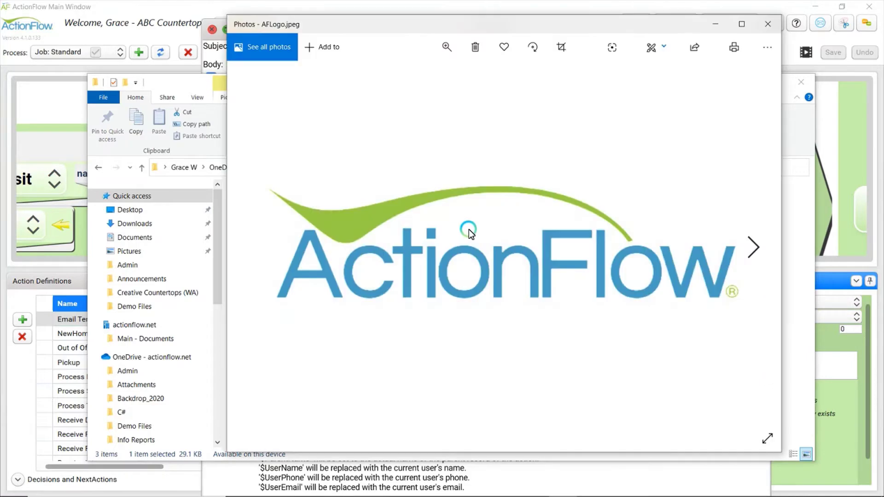
{"action": "right_click", "coordinate": [468, 229]}
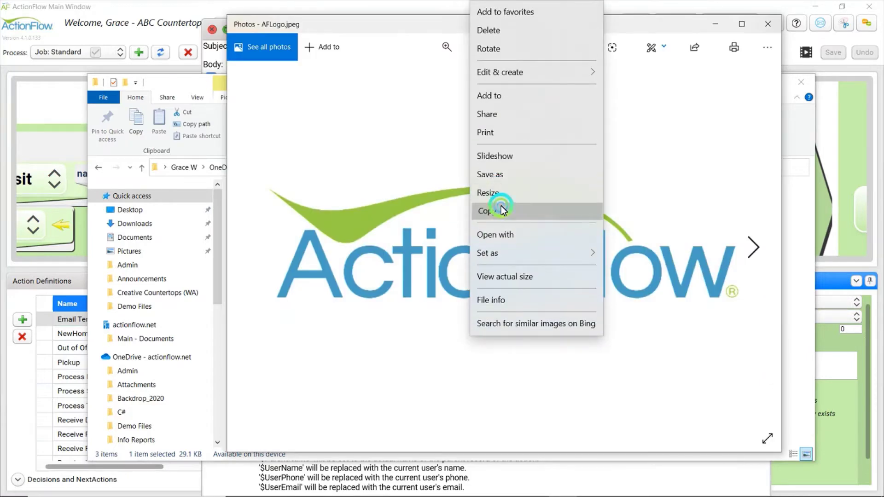
{"action": "left_click", "coordinate": [501, 206]}
{"action": "left_click", "coordinate": [768, 24]}
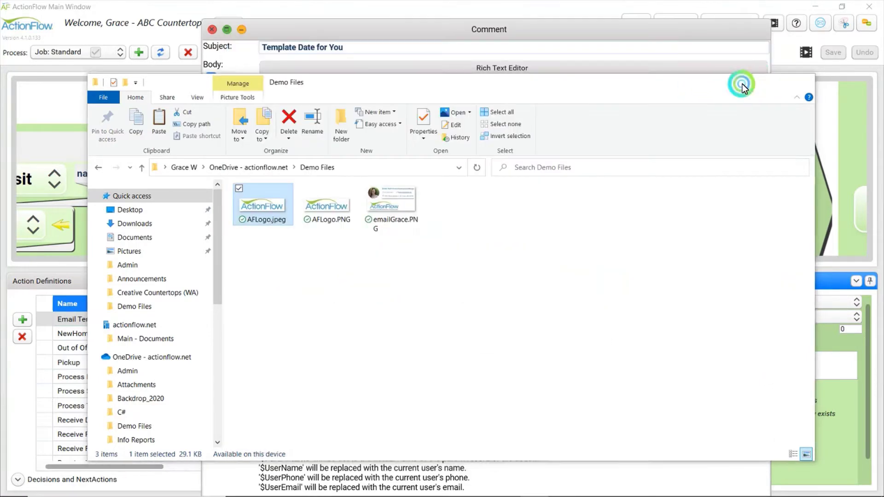
{"action": "left_click", "coordinate": [335, 262]}
Paste the logo below $UserEmail, shrink it to signature size and accept the comment
{"action": "right_click", "coordinate": [330, 258]}
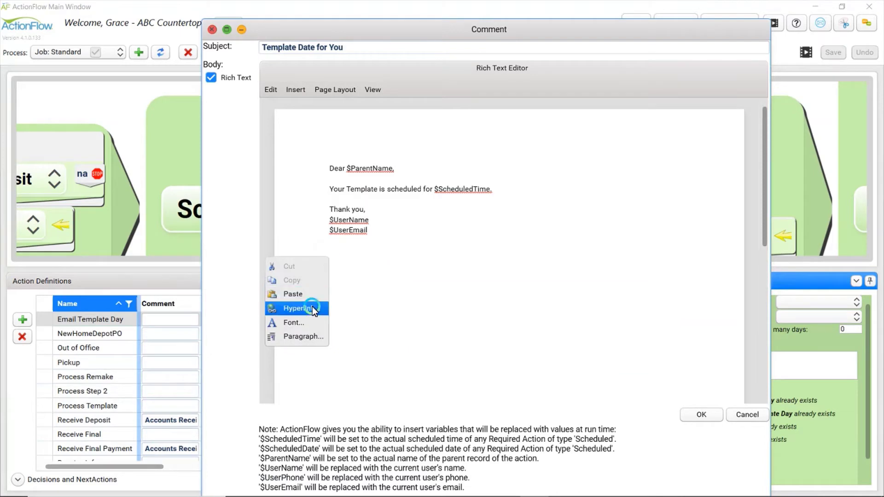
{"action": "left_click", "coordinate": [296, 292]}
{"action": "left_click", "coordinate": [390, 288]}
{"action": "left_click_drag", "start_coordinate": [322, 242], "coordinate": [705, 350]}
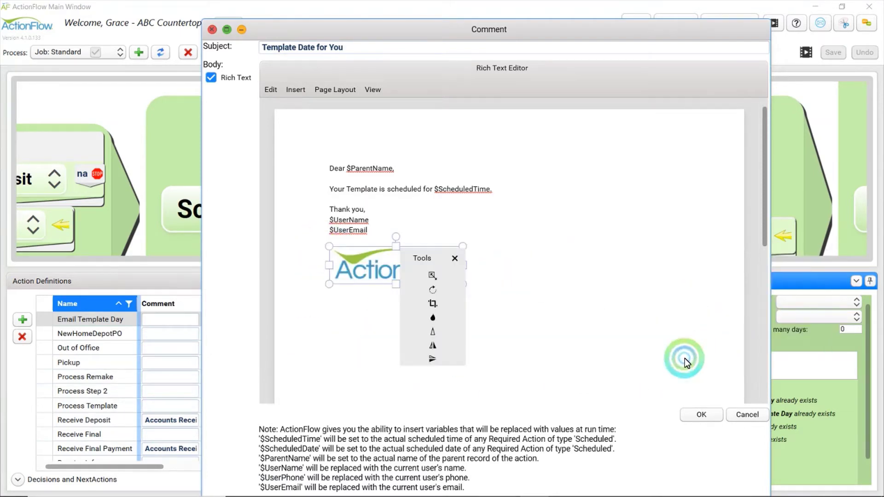
{"action": "left_click", "coordinate": [697, 425]}
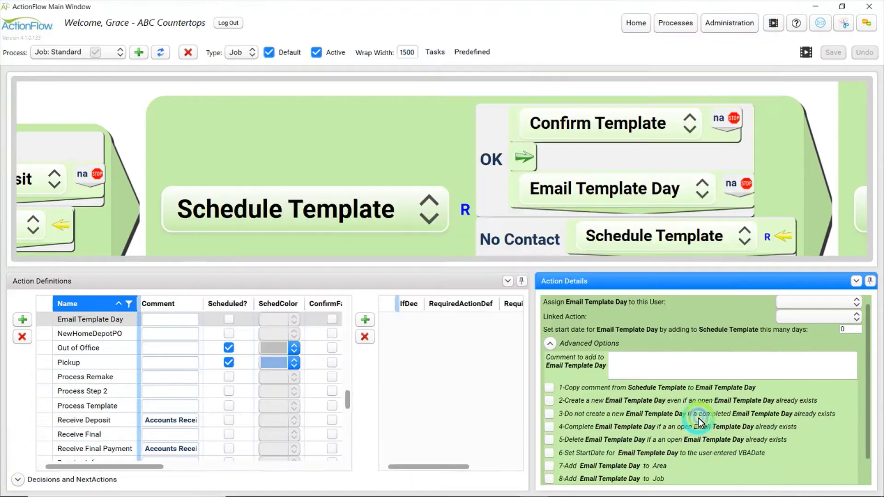
Select the Email Template Day row in the action definitions grid
{"action": "left_click", "coordinate": [794, 103]}
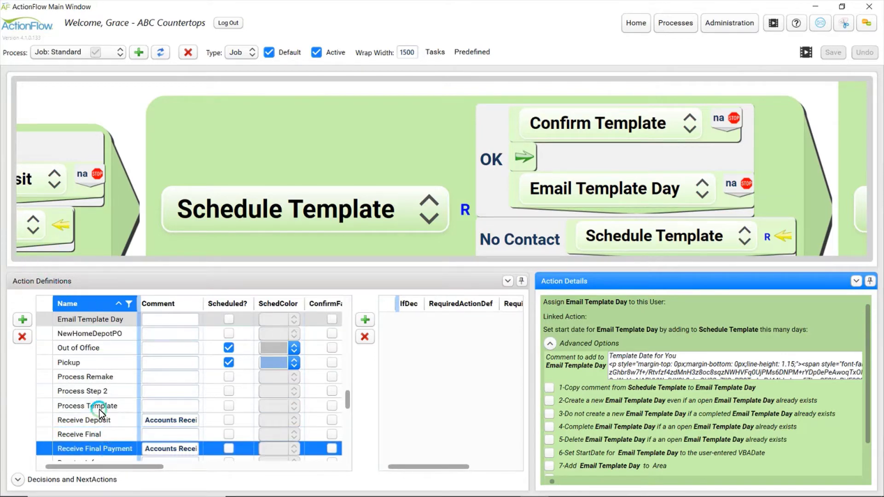
{"action": "scroll", "coordinate": [94, 394], "scroll_direction": "up", "scroll_amount": 1}
{"action": "left_click", "coordinate": [69, 399]}
{"action": "left_click", "coordinate": [45, 362]}
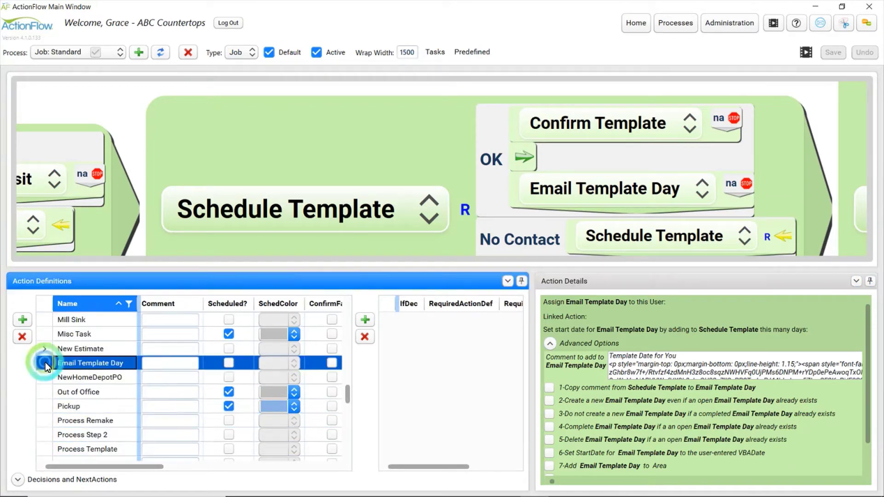
{"action": "left_click_drag", "start_coordinate": [104, 466], "coordinate": [258, 464]}
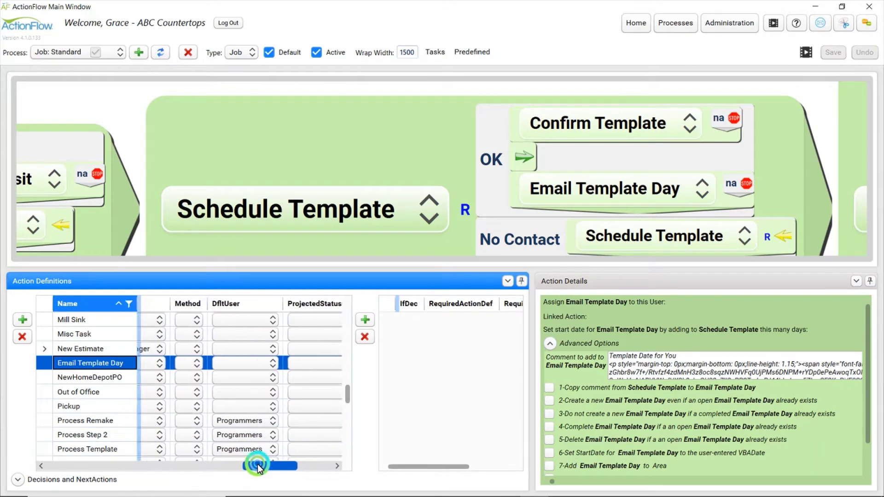
Set Email Template Day's method to EmailParent, save, and add a blank required-action row
{"action": "left_click", "coordinate": [208, 365]}
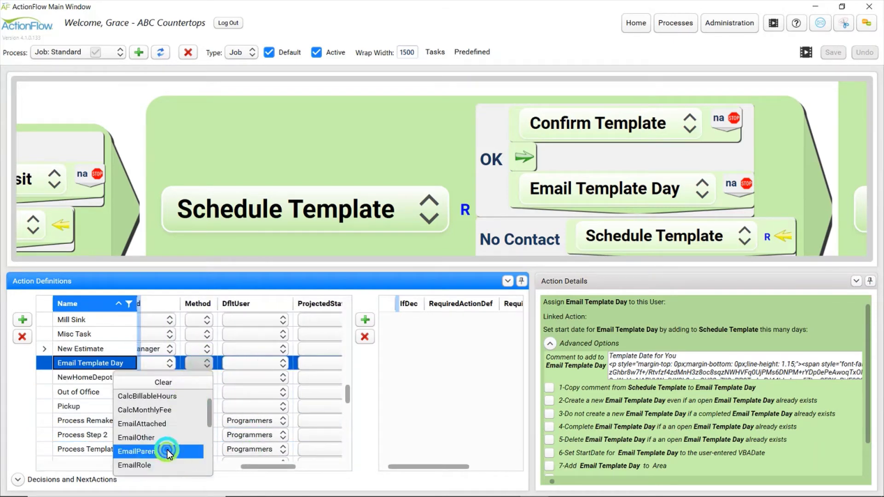
{"action": "left_click", "coordinate": [174, 451]}
{"action": "left_click", "coordinate": [832, 54]}
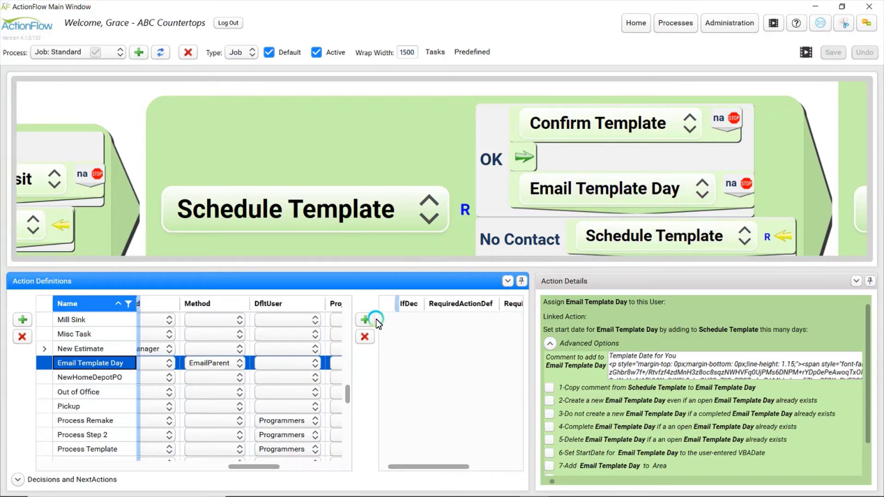
{"action": "left_click", "coordinate": [363, 320]}
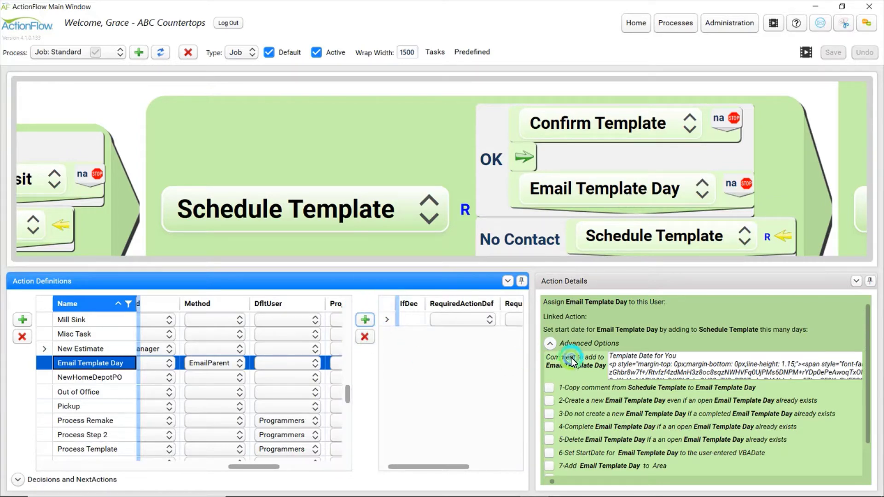
Make Template with requirement type Scheduled the required action, save, and go back Home
{"action": "left_click", "coordinate": [459, 319]}
{"action": "left_click", "coordinate": [459, 319]}
{"action": "scroll", "coordinate": [460, 370], "scroll_direction": "down", "scroll_amount": 6}
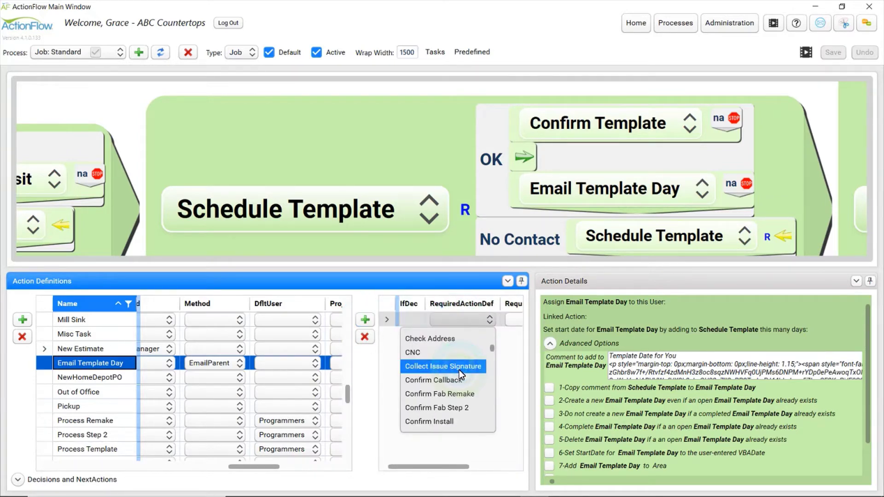
{"action": "scroll", "coordinate": [443, 397], "scroll_direction": "down", "scroll_amount": 7}
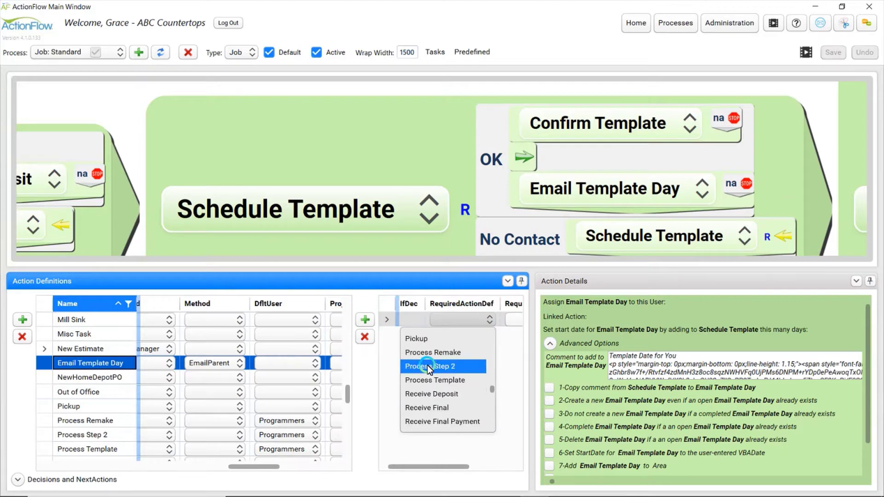
{"action": "scroll", "coordinate": [432, 397], "scroll_direction": "down", "scroll_amount": 6}
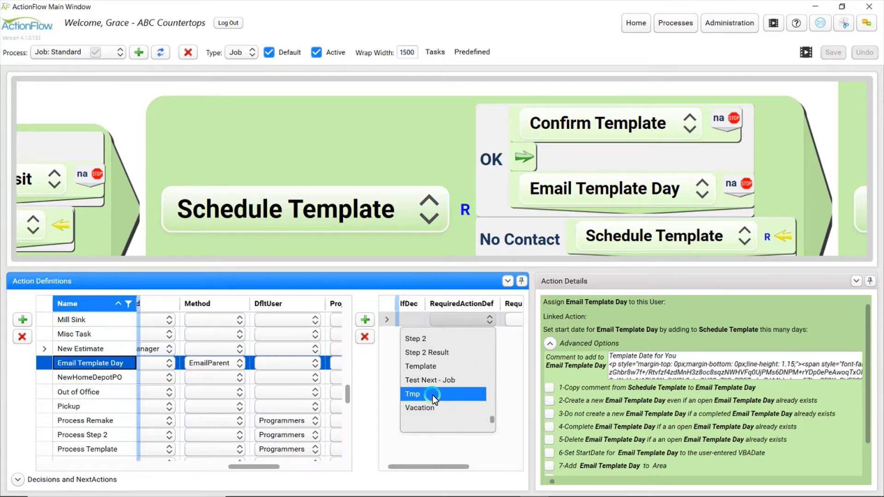
{"action": "left_click", "coordinate": [448, 351]}
{"action": "left_click_drag", "start_coordinate": [532, 321], "coordinate": [629, 326]}
{"action": "left_click", "coordinate": [597, 327]}
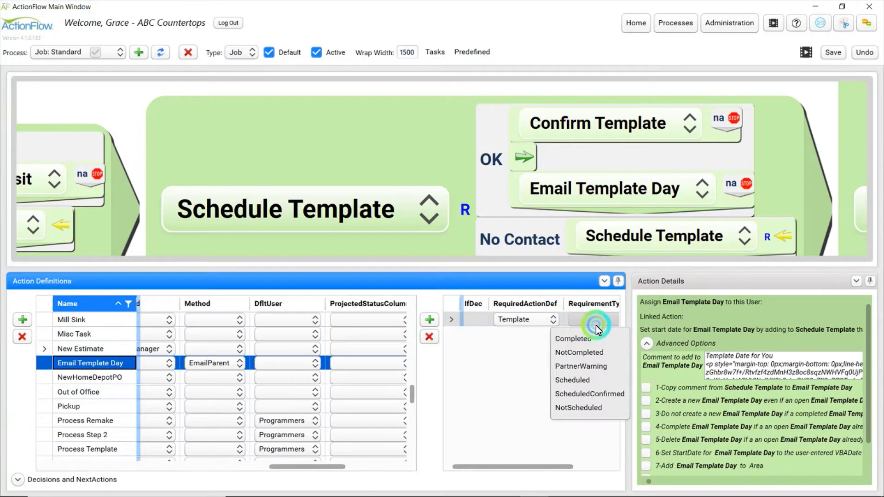
{"action": "left_click", "coordinate": [599, 381]}
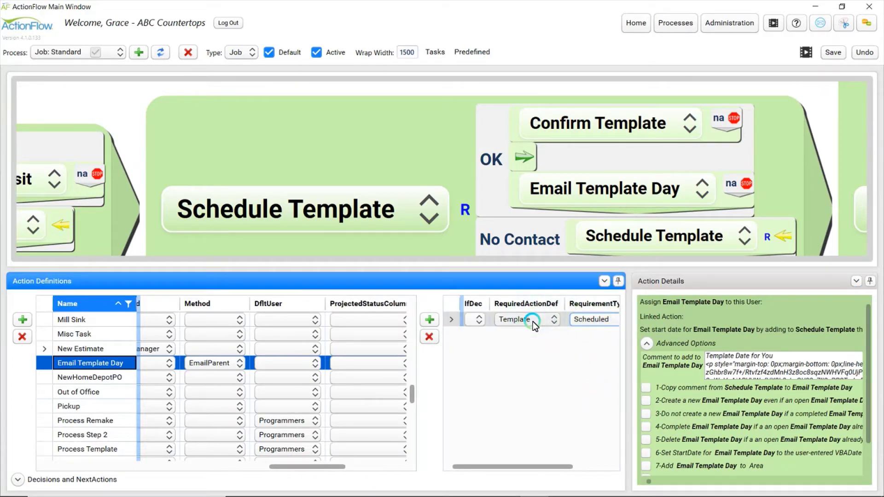
{"action": "left_click", "coordinate": [834, 52]}
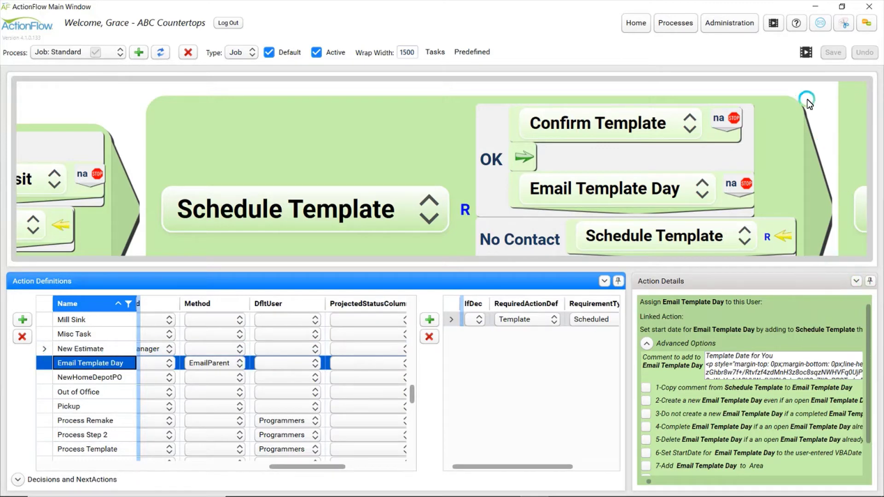
{"action": "left_click", "coordinate": [634, 24]}
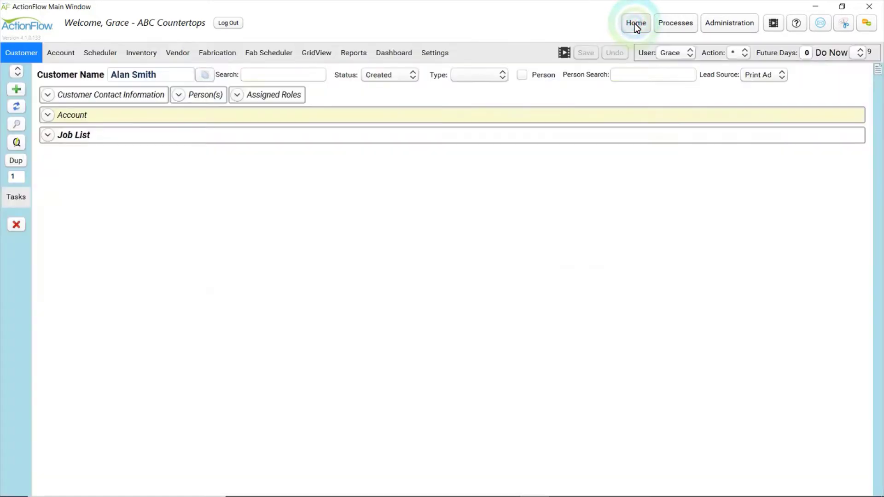
In the job list, mark Schedule Template done with the decision OK
{"action": "left_click", "coordinate": [51, 137]}
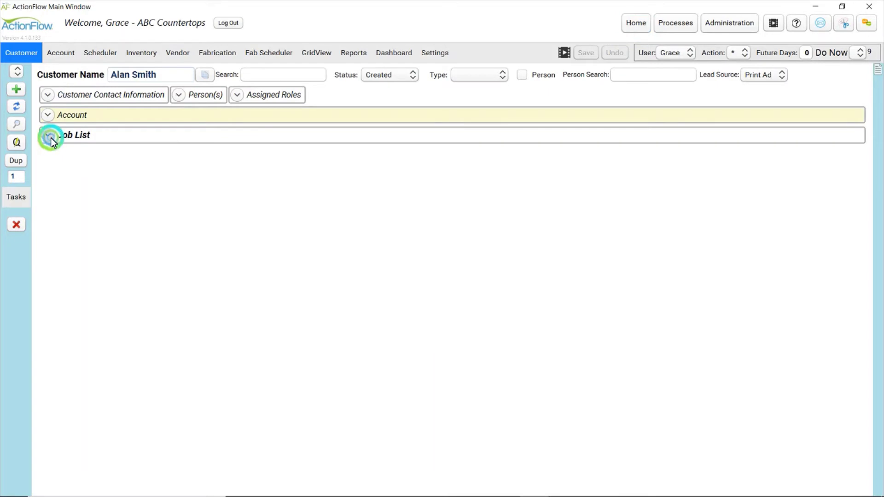
{"action": "left_click_drag", "start_coordinate": [876, 130], "coordinate": [862, 302]}
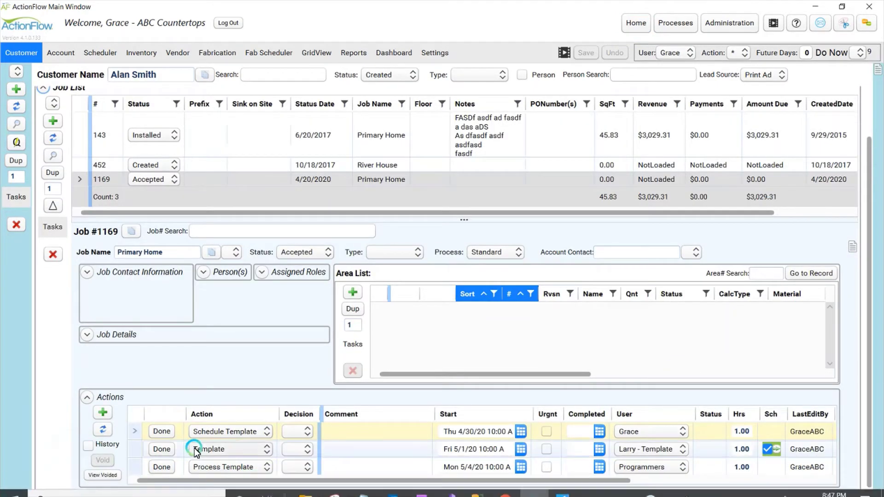
{"action": "left_click", "coordinate": [445, 450]}
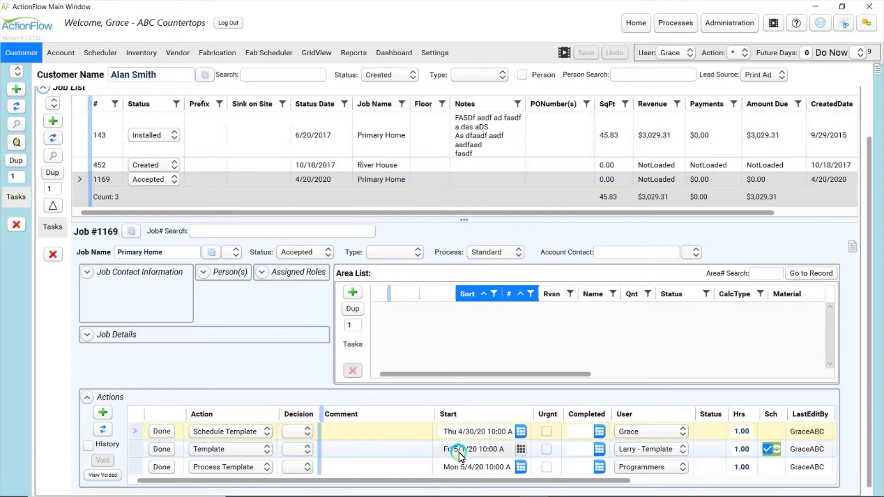
{"action": "left_click", "coordinate": [305, 434]}
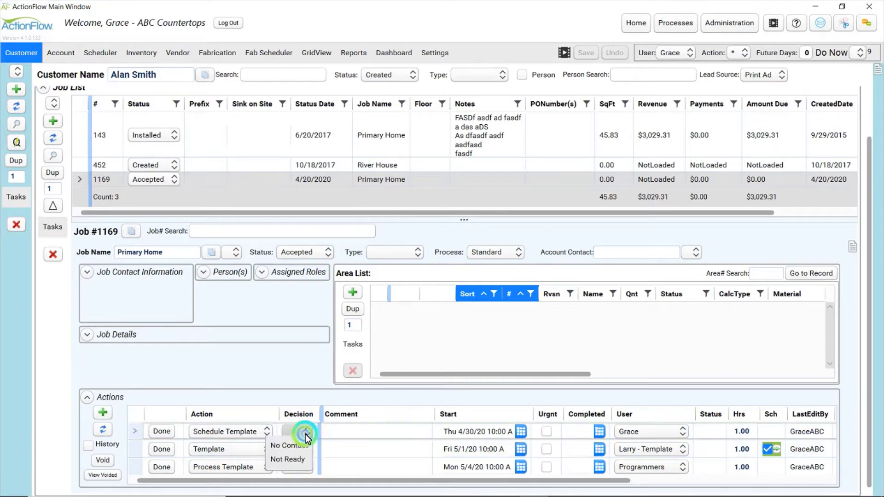
{"action": "left_click", "coordinate": [297, 450]}
{"action": "left_click", "coordinate": [167, 435]}
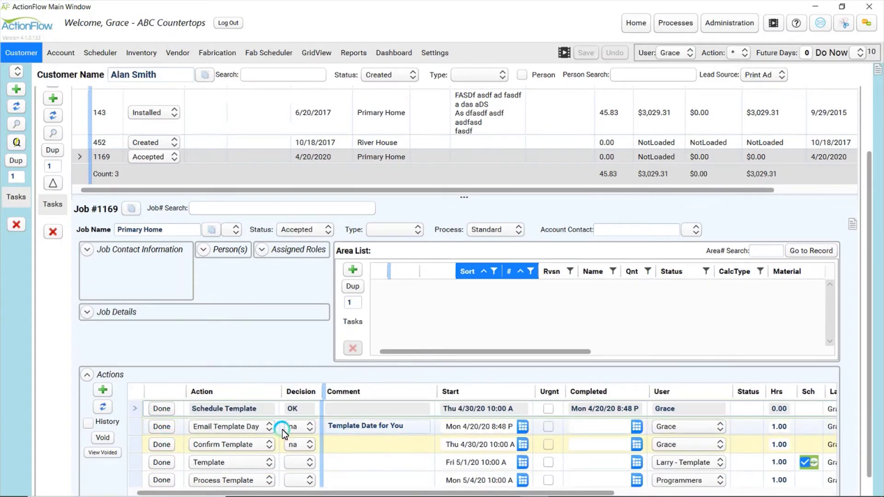
Preview the Email Template Day comment and mark that action done to open its email
{"action": "left_click", "coordinate": [194, 426]}
{"action": "left_click", "coordinate": [356, 429]}
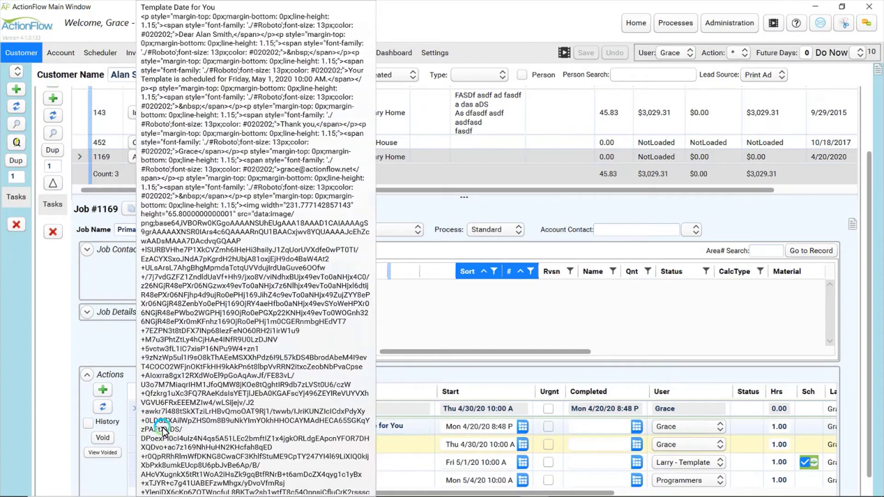
{"action": "left_click", "coordinate": [162, 427]}
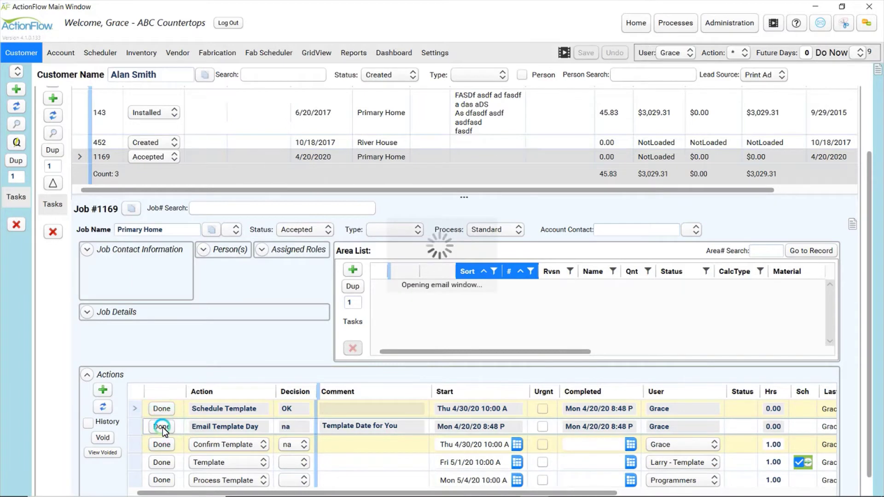
Review the generated email's greeting name, scheduled date, signature logo and appointment date
{"action": "left_click", "coordinate": [234, 428]}
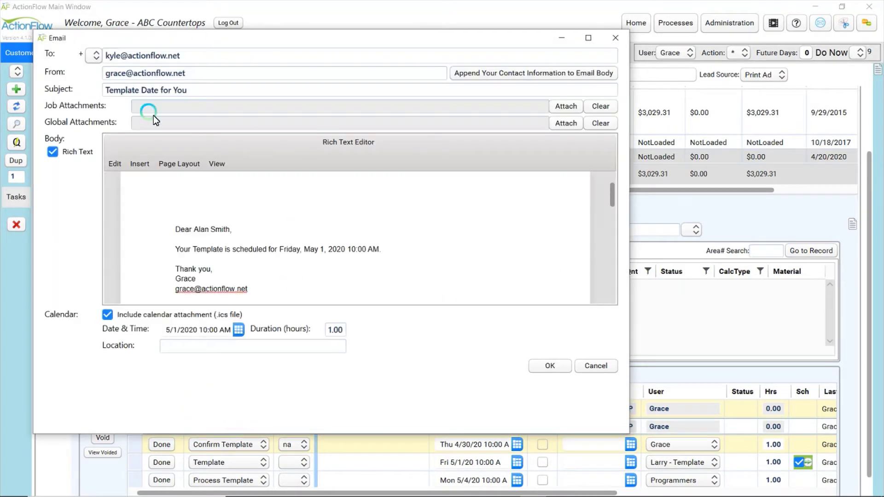
{"action": "left_click_drag", "start_coordinate": [239, 231], "coordinate": [199, 228]}
{"action": "left_click_drag", "start_coordinate": [280, 250], "coordinate": [386, 255]}
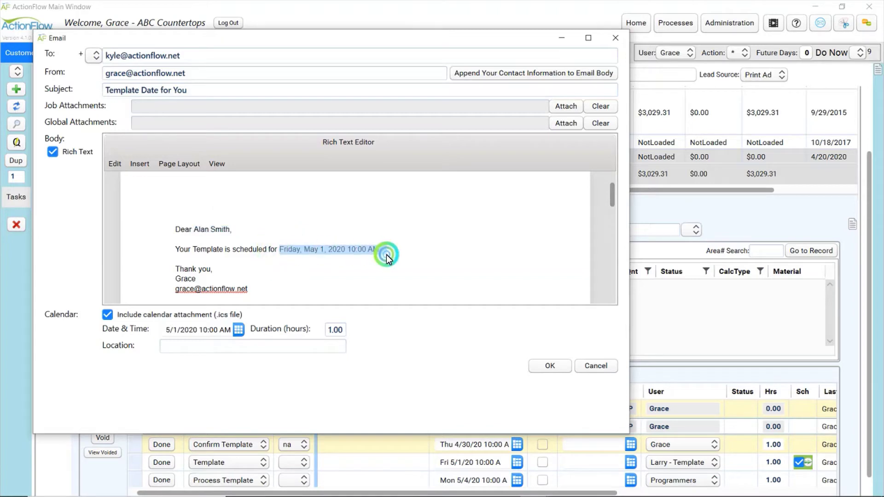
{"action": "scroll", "coordinate": [387, 244], "scroll_direction": "down", "scroll_amount": 3}
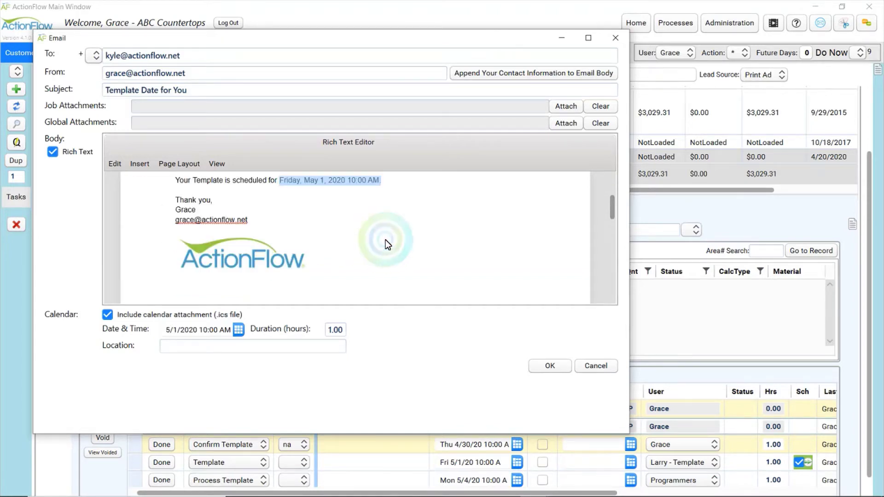
{"action": "left_click", "coordinate": [190, 202]}
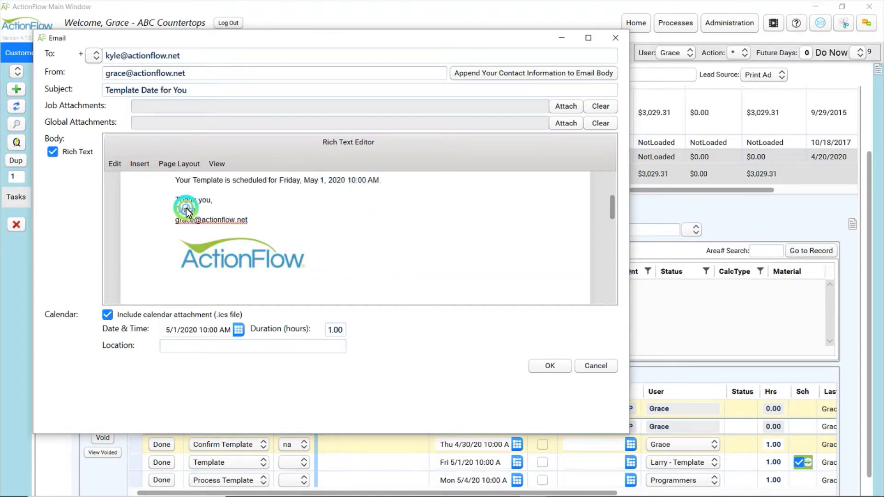
{"action": "left_click", "coordinate": [256, 257]}
{"action": "left_click", "coordinate": [391, 247]}
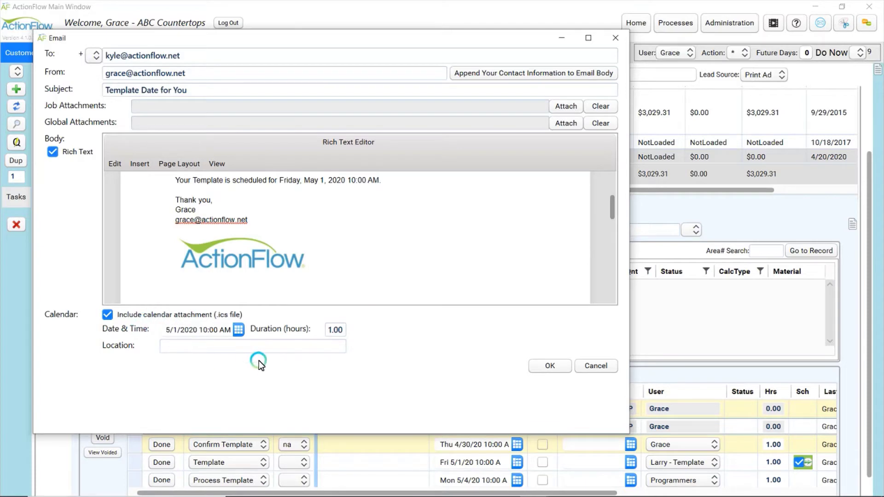
{"action": "left_click", "coordinate": [240, 330]}
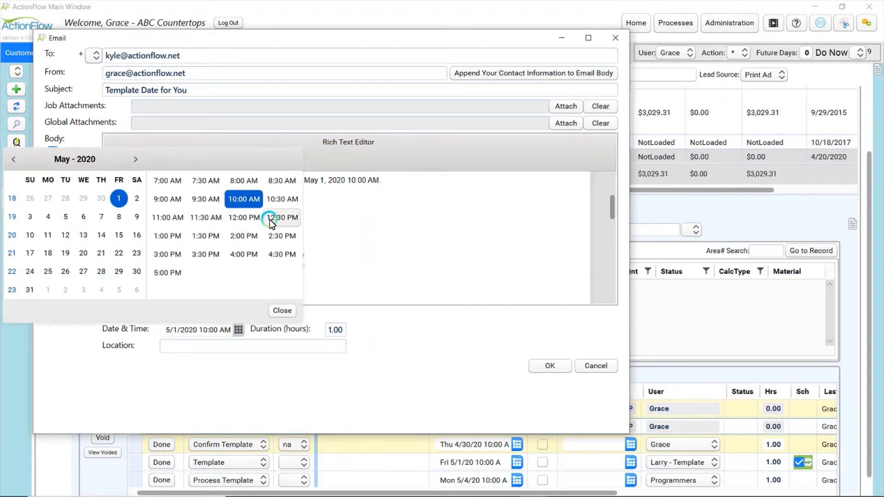
{"action": "left_click", "coordinate": [288, 309]}
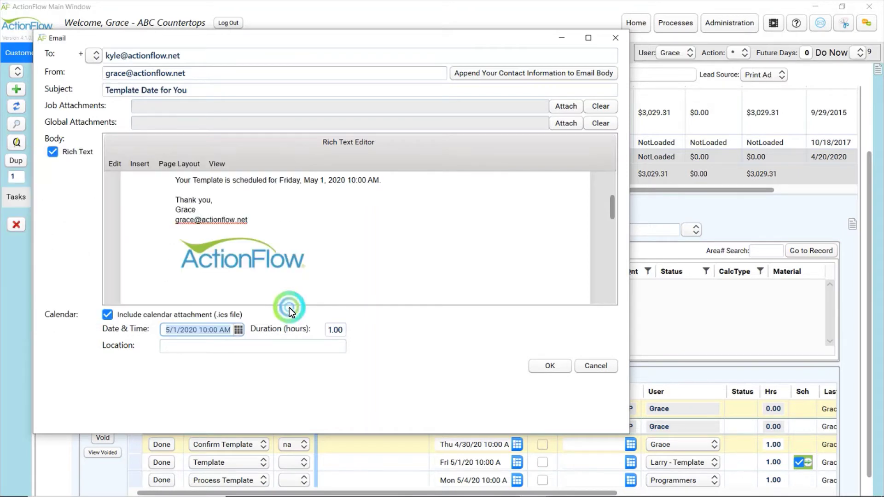
Append the sender's own e-mail address to the To field after a semicolon and send
{"action": "left_click", "coordinate": [207, 76]}
{"action": "left_click_drag", "start_coordinate": [200, 55], "coordinate": [96, 51]}
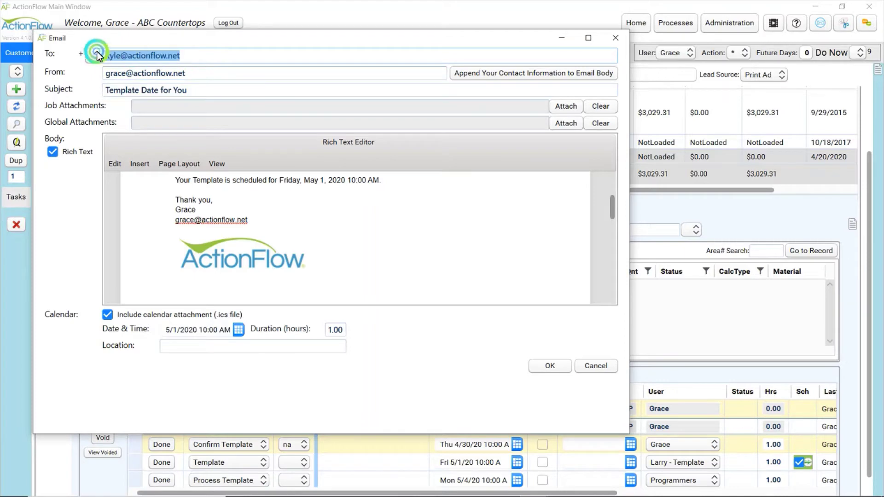
{"action": "left_click", "coordinate": [187, 55]}
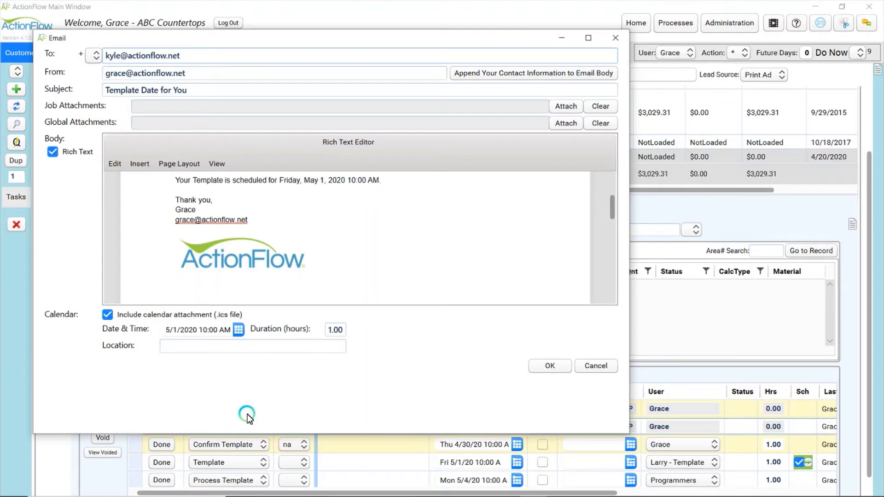
{"action": "left_click", "coordinate": [197, 98]}
{"action": "left_click", "coordinate": [220, 70]}
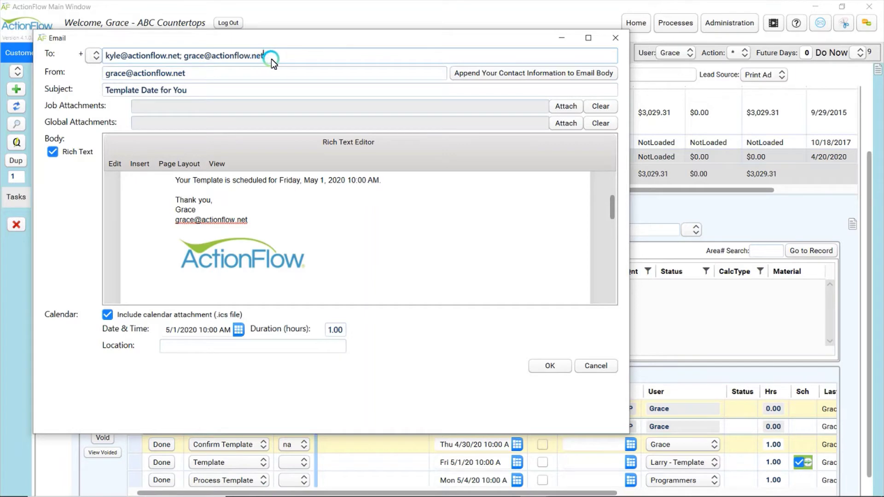
{"action": "left_click", "coordinate": [561, 366]}
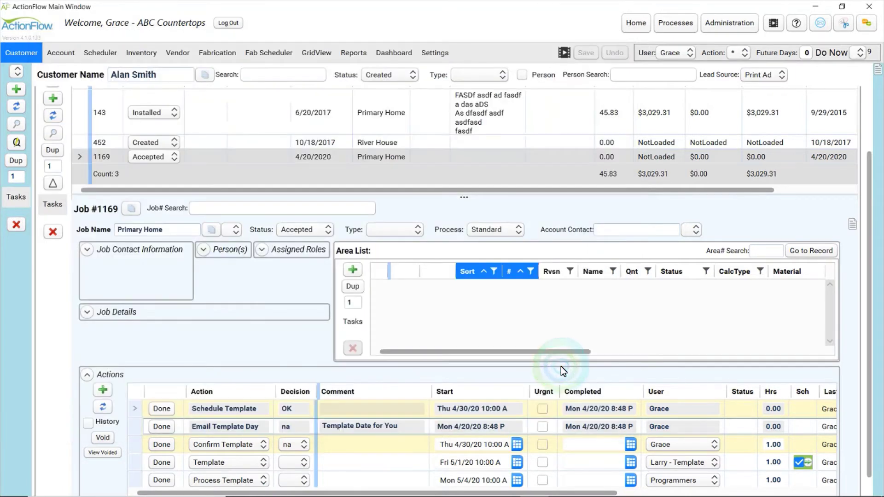
Let the email finish sending and return to the Processes designer
{"action": "left_click", "coordinate": [121, 393]}
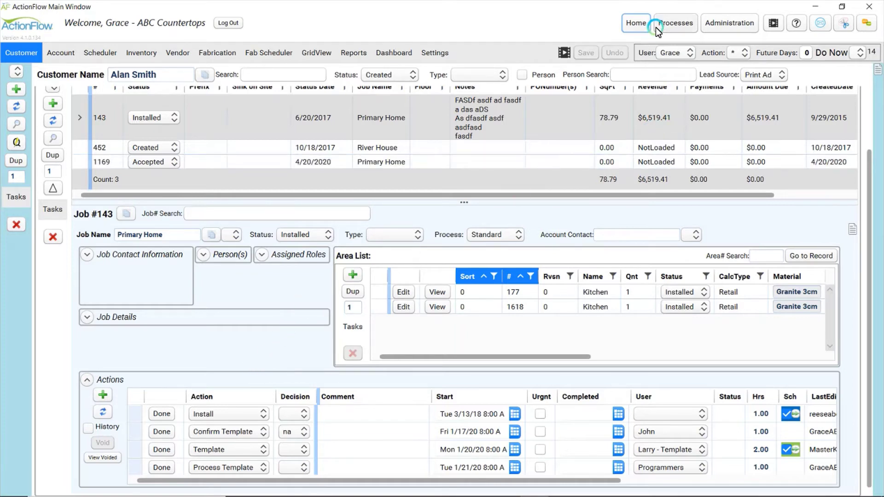
{"action": "left_click", "coordinate": [673, 27]}
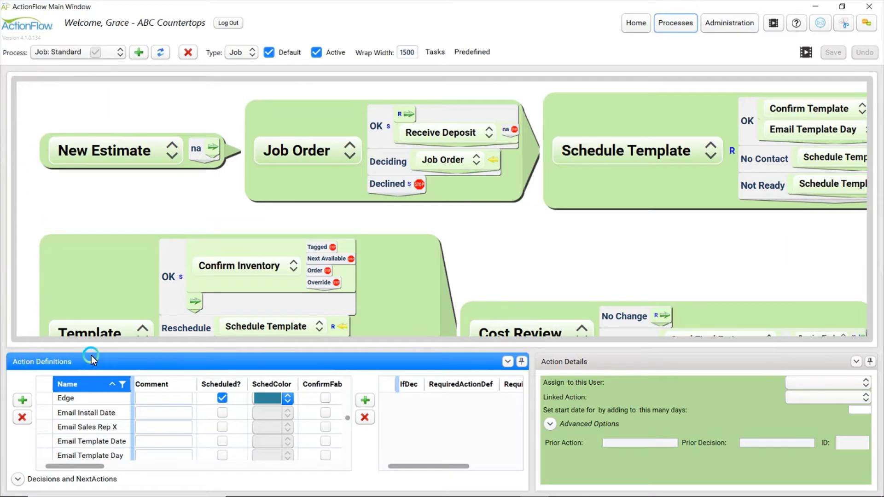
Add a new action definition named Email and save the process
{"action": "left_click", "coordinate": [42, 397]}
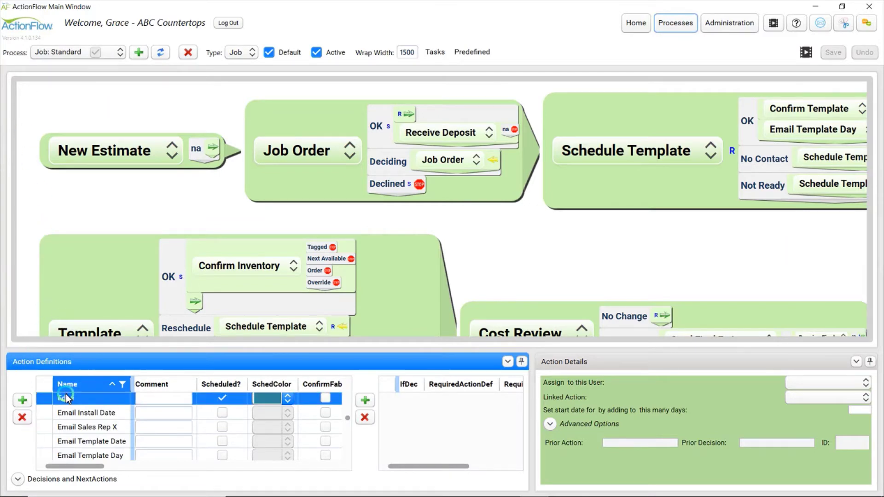
{"action": "left_click", "coordinate": [22, 400]}
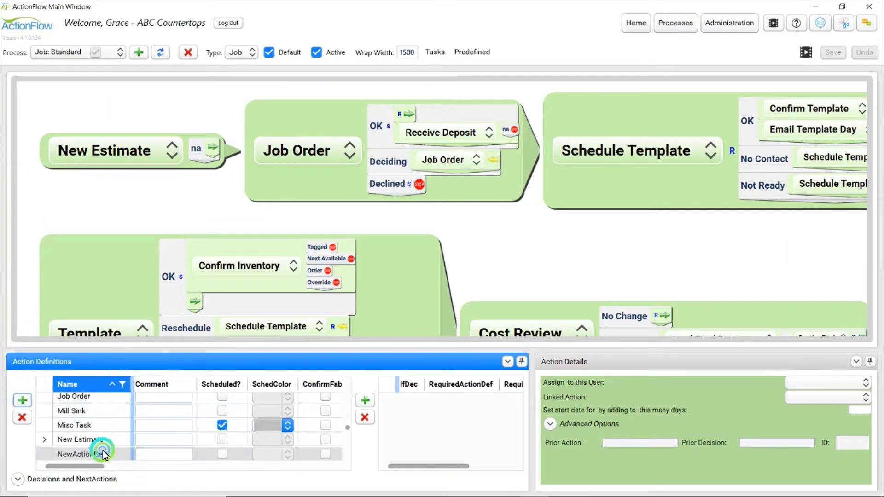
{"action": "left_click", "coordinate": [104, 454]}
{"action": "left_click", "coordinate": [112, 455]}
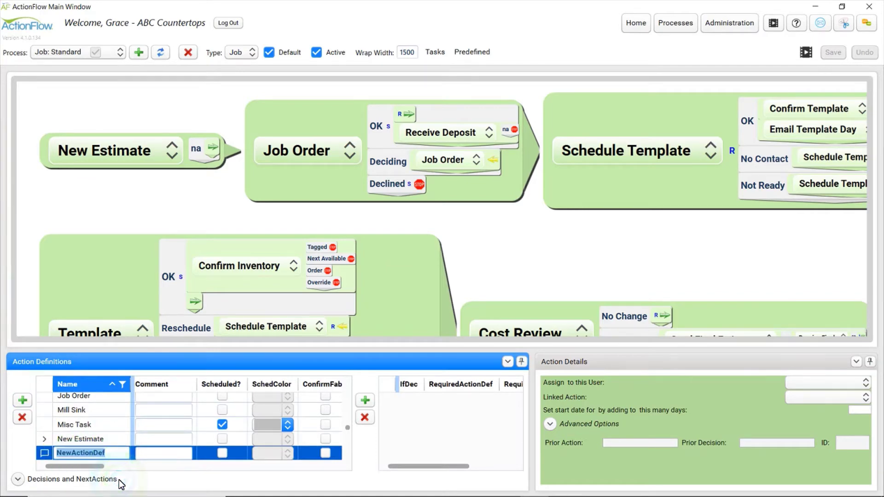
{"action": "type", "text": "Email"}
{"action": "left_click", "coordinate": [121, 466]}
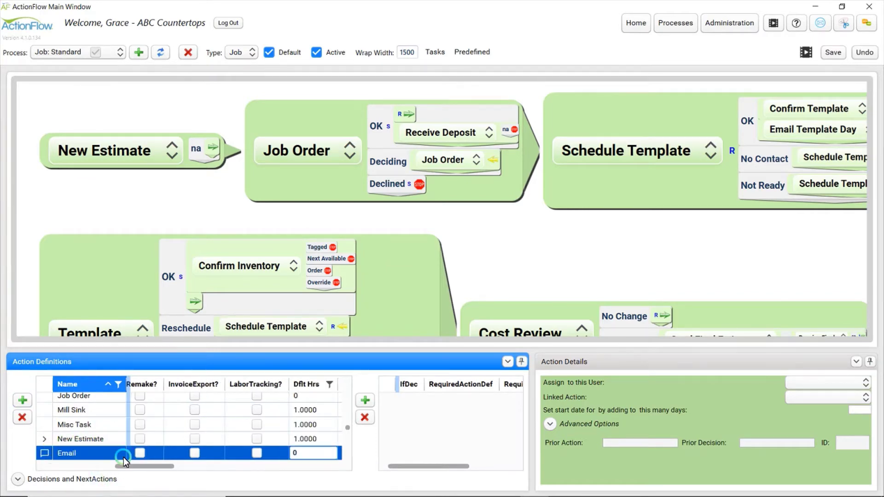
{"action": "left_click", "coordinate": [827, 53]}
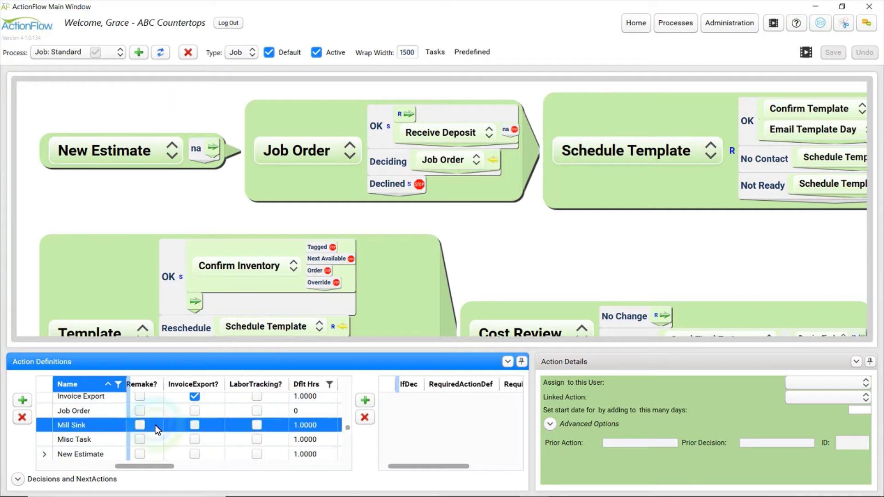
Scroll to the Comment column and open the Email comment's editor in rich text
{"action": "left_click", "coordinate": [138, 421]}
{"action": "scroll", "coordinate": [106, 418], "scroll_direction": "up", "scroll_amount": 2}
{"action": "scroll", "coordinate": [102, 419], "scroll_direction": "up", "scroll_amount": 5}
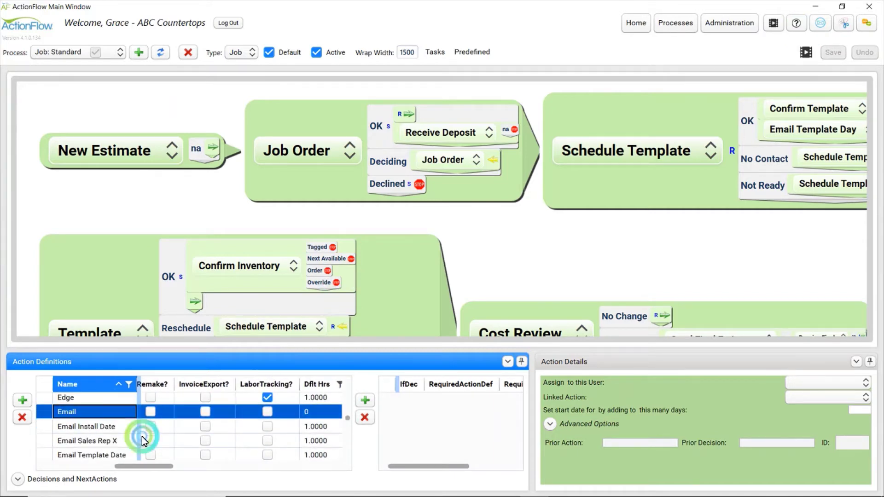
{"action": "left_click_drag", "start_coordinate": [152, 466], "coordinate": [40, 466]}
{"action": "right_click", "coordinate": [145, 411]}
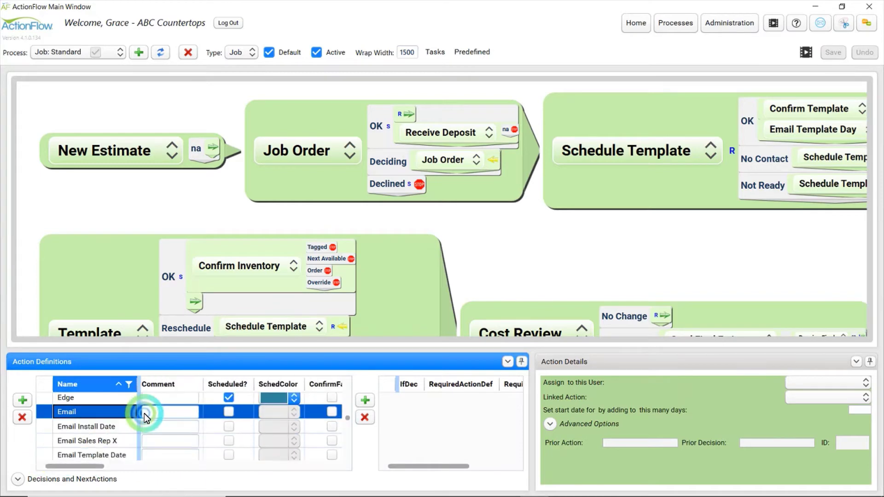
{"action": "left_click", "coordinate": [167, 231]}
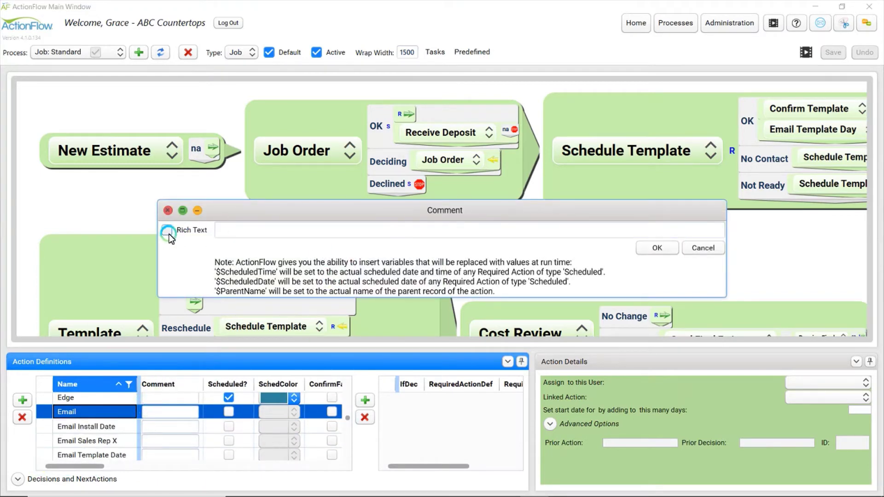
Enter the subject 'ActionFlow Email' and the greeting 'Dear $ParentName,'
{"action": "left_click_drag", "start_coordinate": [291, 211], "coordinate": [314, 50]}
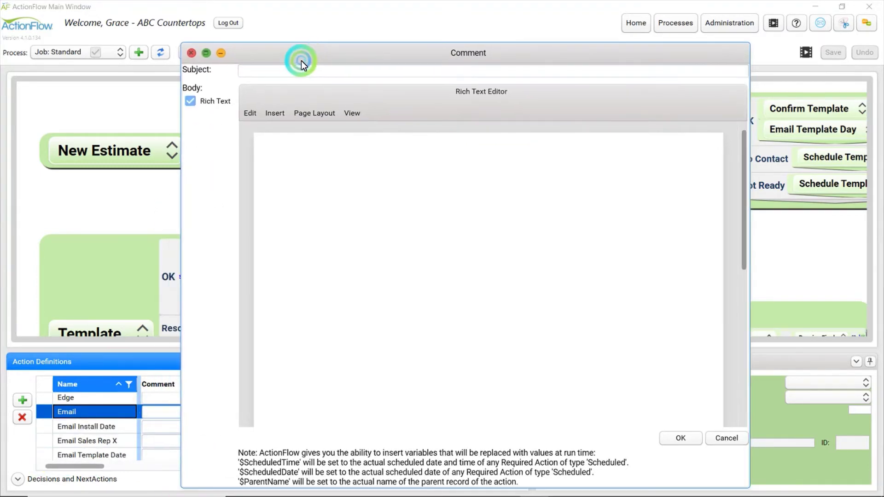
{"action": "type", "text": "ActionFlow Email"}
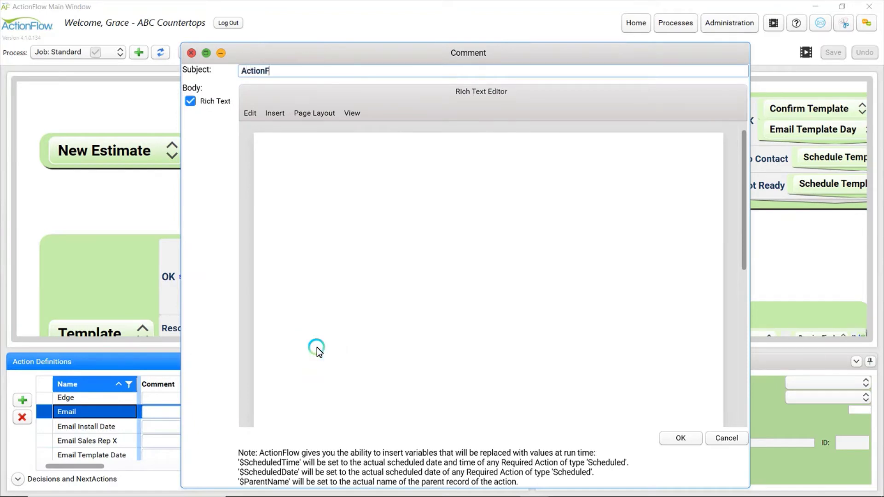
{"action": "left_click", "coordinate": [363, 277]}
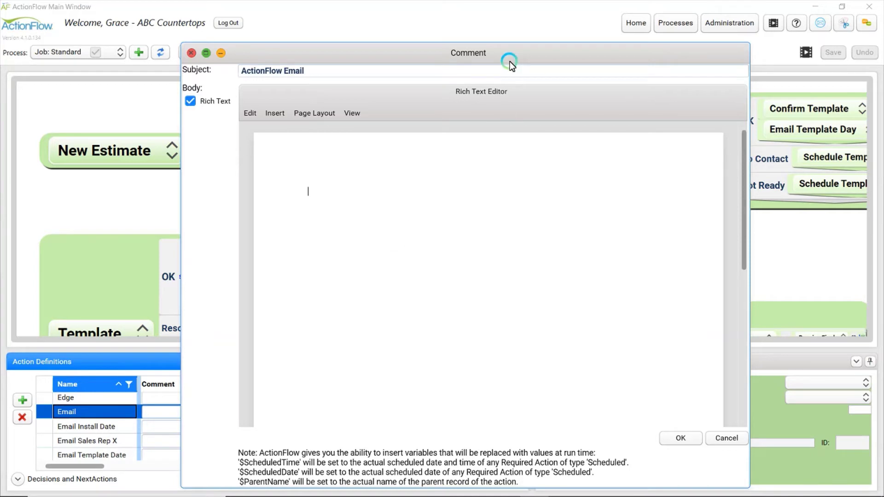
{"action": "left_click_drag", "start_coordinate": [510, 62], "coordinate": [525, 22]}
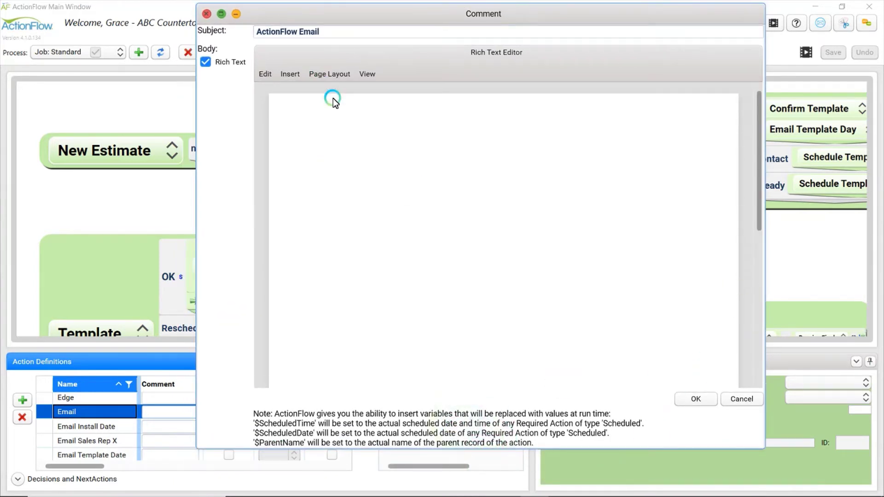
{"action": "type", "text": "Dear $ParentName,"}
Add 'Just checking in on your countertops.' and sign off 'Best,' with $UserName
{"action": "key", "text": "Return"}
{"action": "key", "text": "Return"}
{"action": "type", "text": "Just checking "}
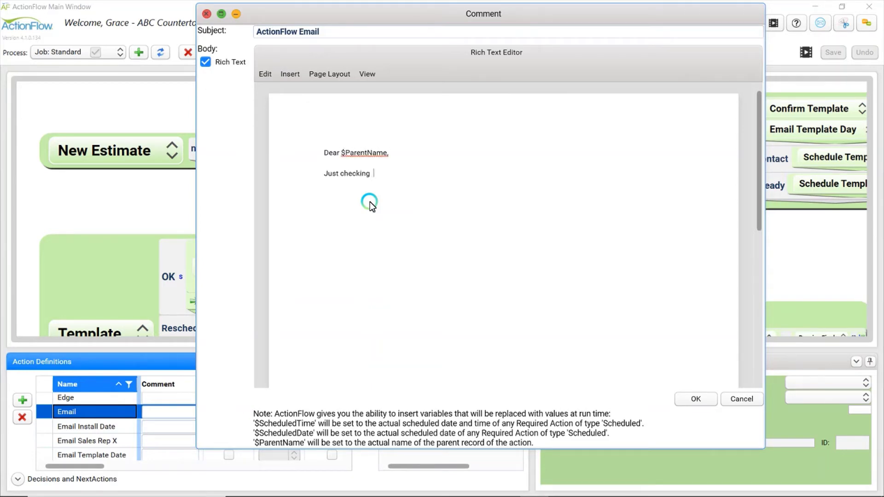
{"action": "type", "text": "in on your countertops."}
{"action": "key", "text": "Return"}
{"action": "key", "text": "Return"}
{"action": "type", "text": "Best,"}
{"action": "key", "text": "Return"}
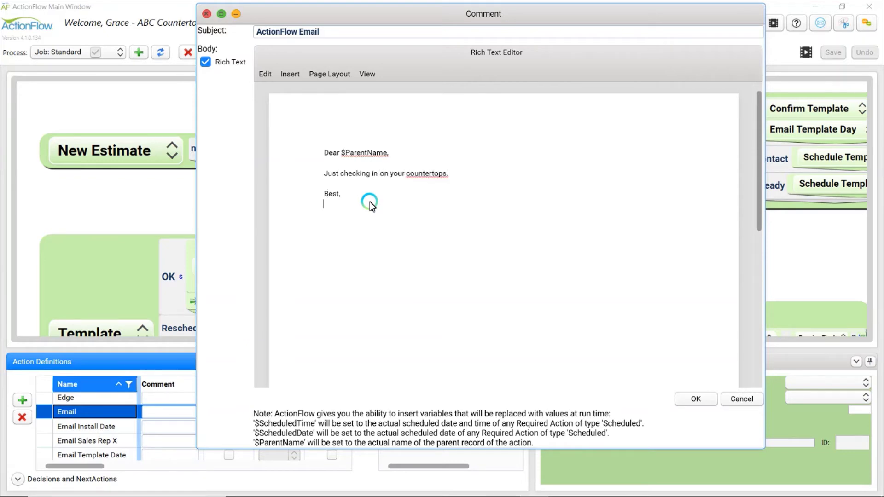
{"action": "type", "text": "$UserName"}
{"action": "key", "text": "Return"}
{"action": "mouse_move", "coordinate": [308, 493]}
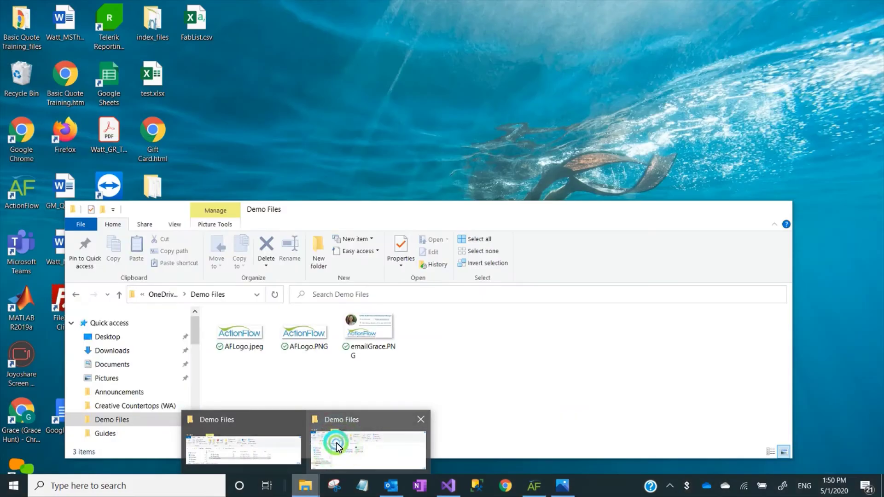
Open AFLogo.jpeg from Demo Files and copy the logo image
{"action": "left_click", "coordinate": [336, 443]}
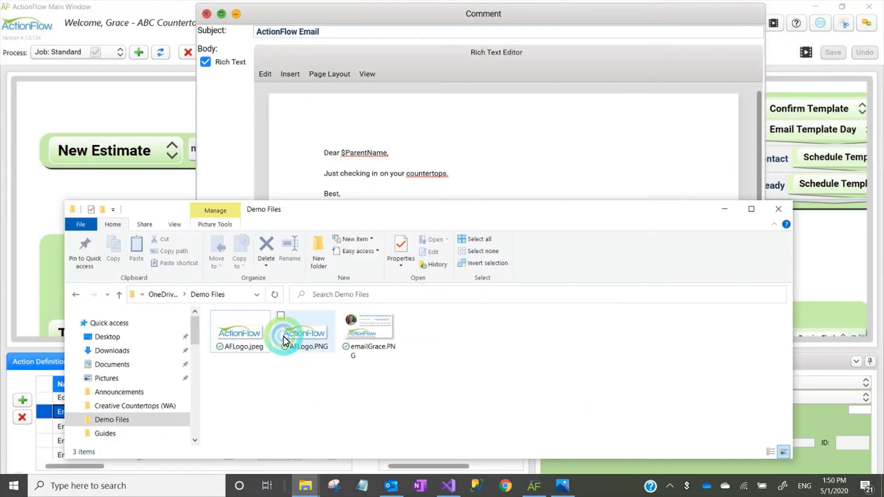
{"action": "double_click", "coordinate": [260, 332]}
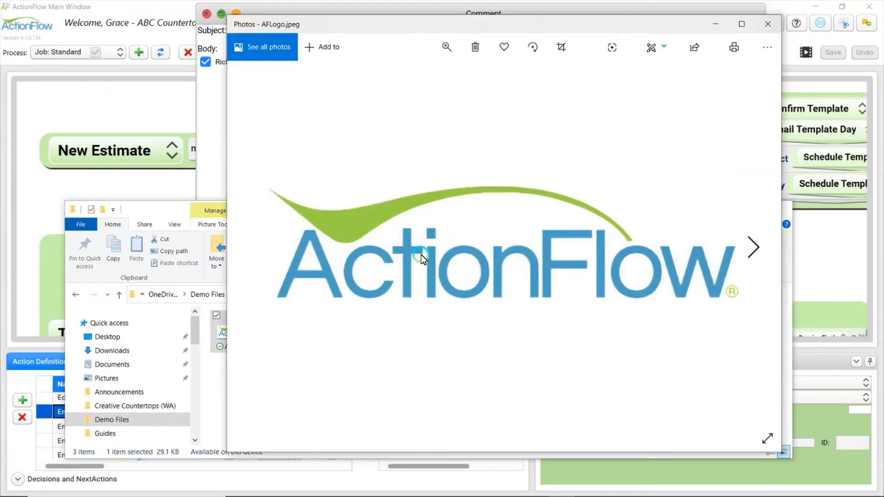
{"action": "right_click", "coordinate": [421, 255]}
{"action": "left_click", "coordinate": [453, 209]}
Paste the logo below the signature and shrink it to a small size
{"action": "left_click", "coordinate": [383, 234]}
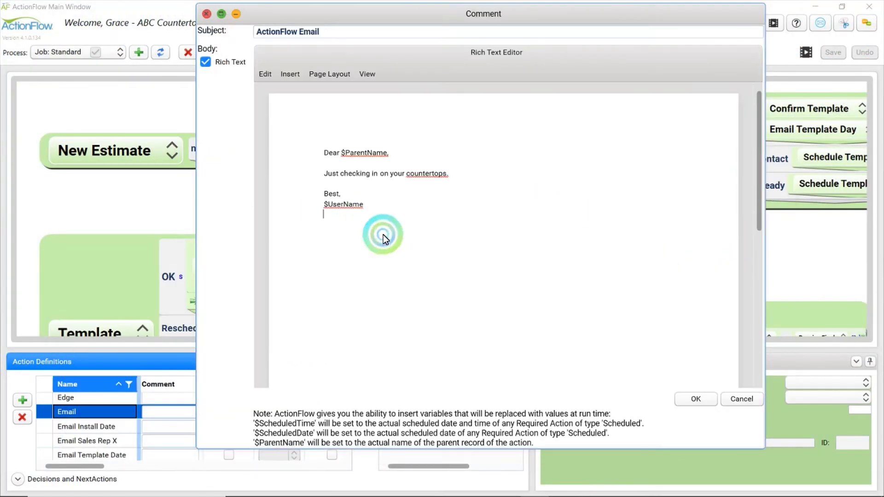
{"action": "key", "text": "ctrl+v"}
{"action": "left_click", "coordinate": [420, 271]}
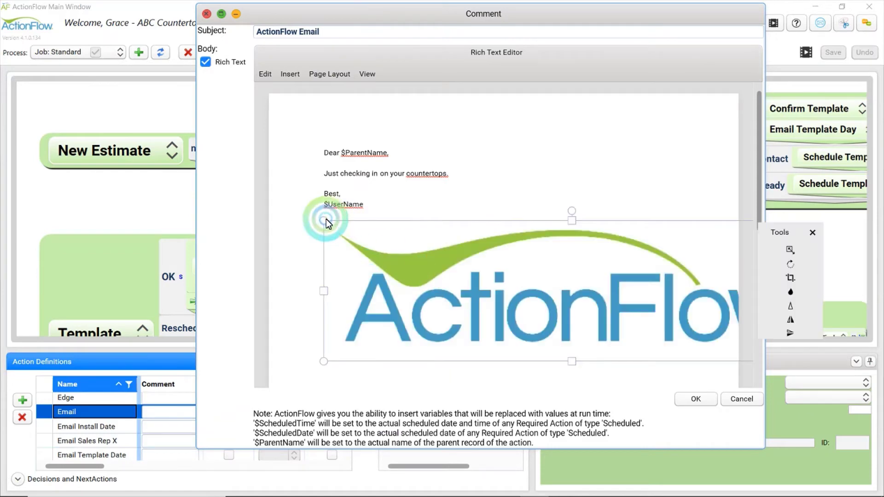
{"action": "left_click_drag", "start_coordinate": [327, 219], "coordinate": [697, 330]}
{"action": "left_click", "coordinate": [364, 242]}
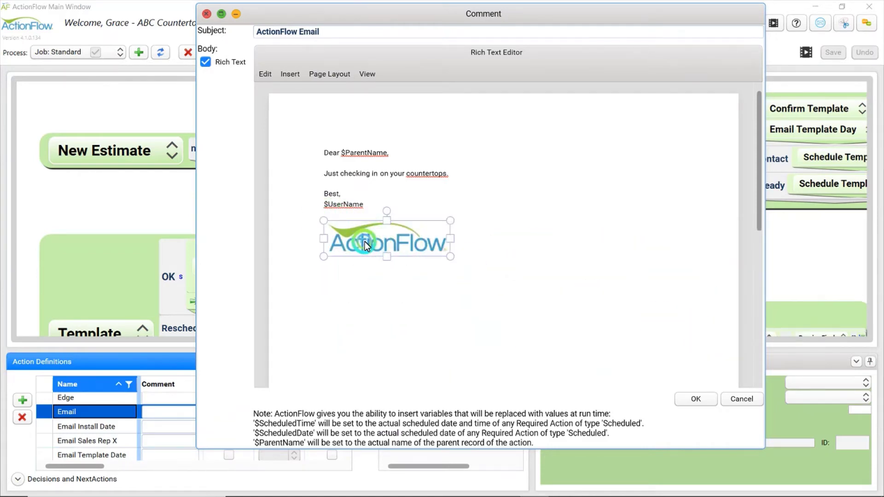
{"action": "left_click", "coordinate": [494, 243]}
{"action": "left_click", "coordinate": [345, 223]}
{"action": "left_click_drag", "start_coordinate": [326, 220], "coordinate": [333, 222]}
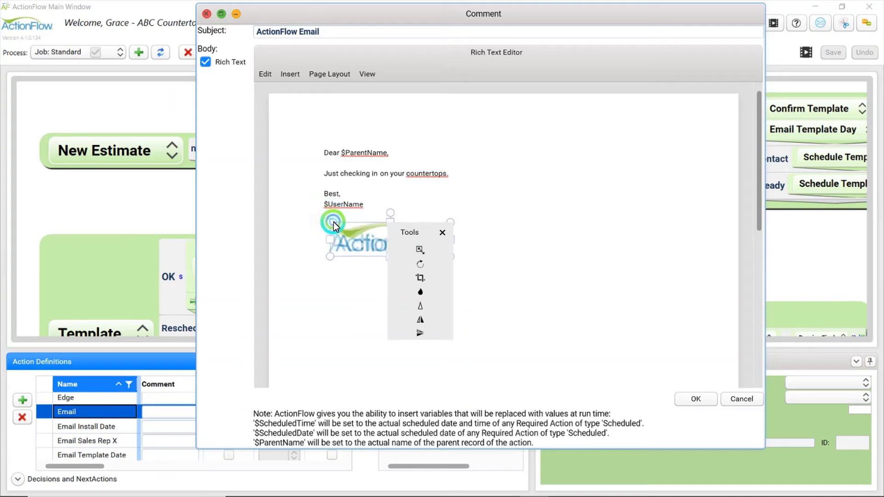
{"action": "left_click", "coordinate": [537, 250]}
Confirm the Email comment with OK and check the saved comment text
{"action": "left_click", "coordinate": [695, 401]}
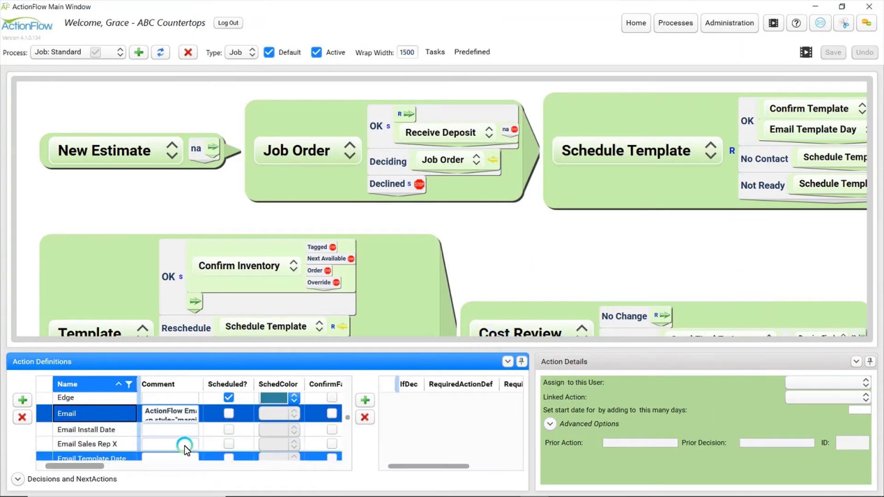
{"action": "left_click", "coordinate": [176, 433]}
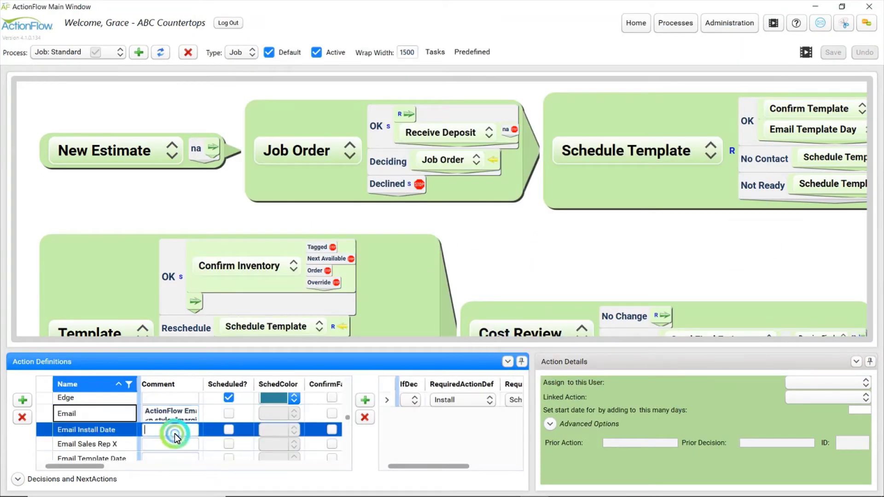
{"action": "key", "text": "Up"}
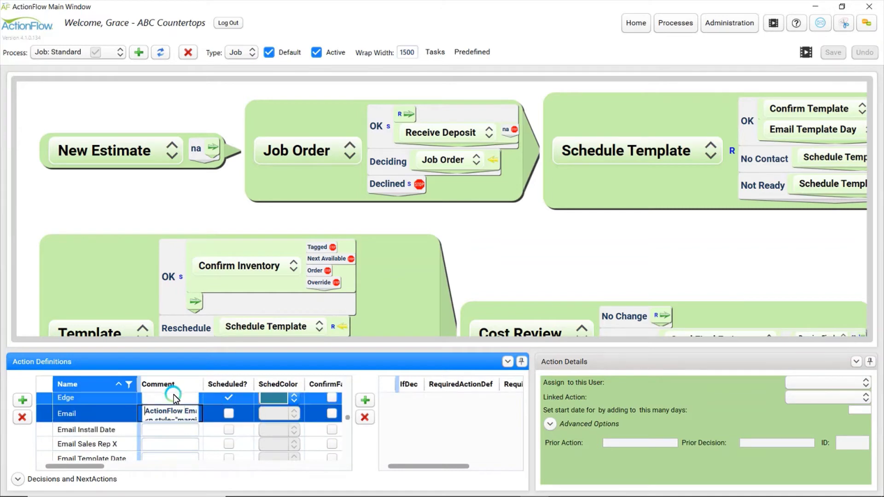
{"action": "left_click", "coordinate": [182, 418]}
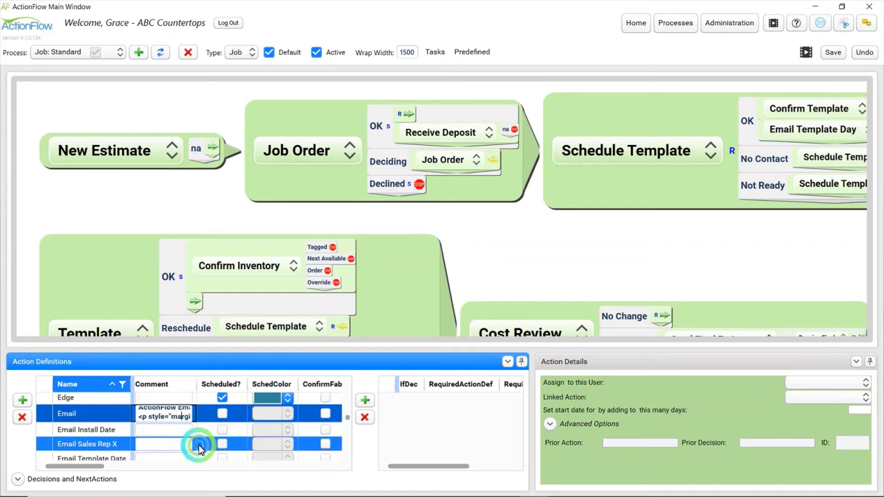
Set the Email action's method to EmailParent, save the process, and return Home
{"action": "left_click_drag", "start_coordinate": [94, 467], "coordinate": [276, 469]}
{"action": "left_click", "coordinate": [303, 415]}
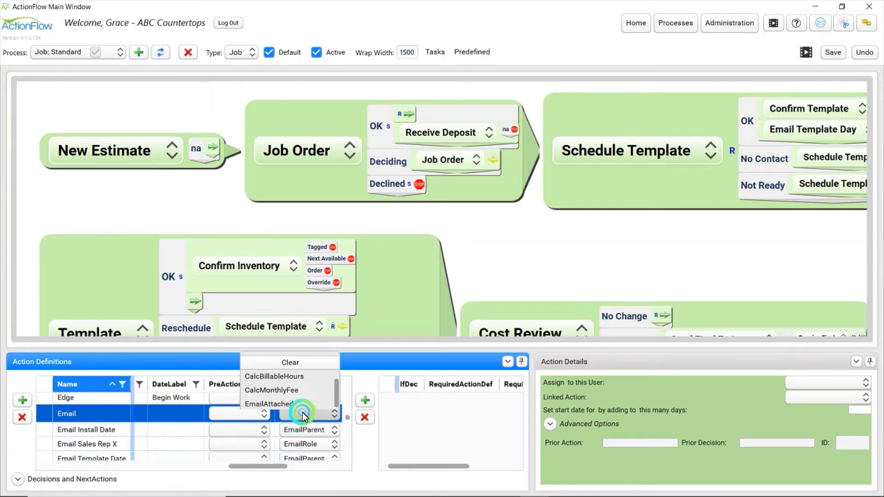
{"action": "scroll", "coordinate": [286, 394], "scroll_direction": "down", "scroll_amount": 2}
{"action": "left_click", "coordinate": [250, 329]}
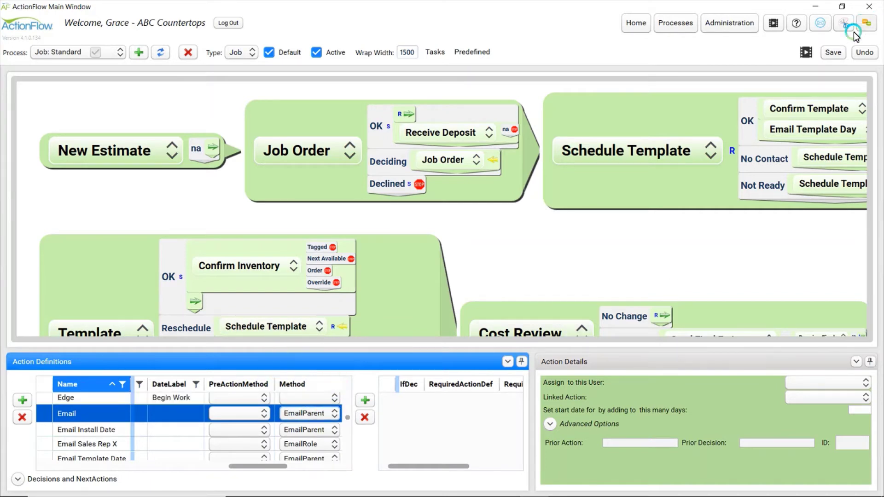
{"action": "left_click", "coordinate": [837, 54]}
{"action": "left_click", "coordinate": [636, 24]}
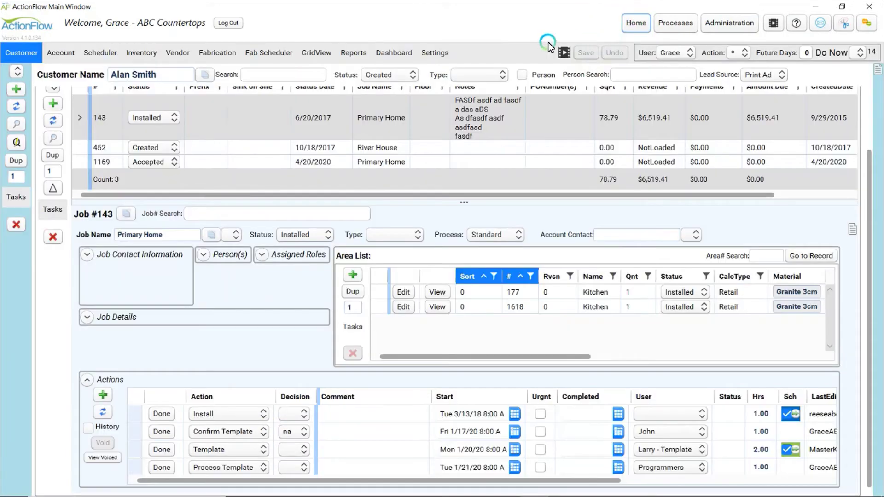
Add an Email action to job #143 and mark it done to bring up the email
{"action": "left_click", "coordinate": [109, 394]}
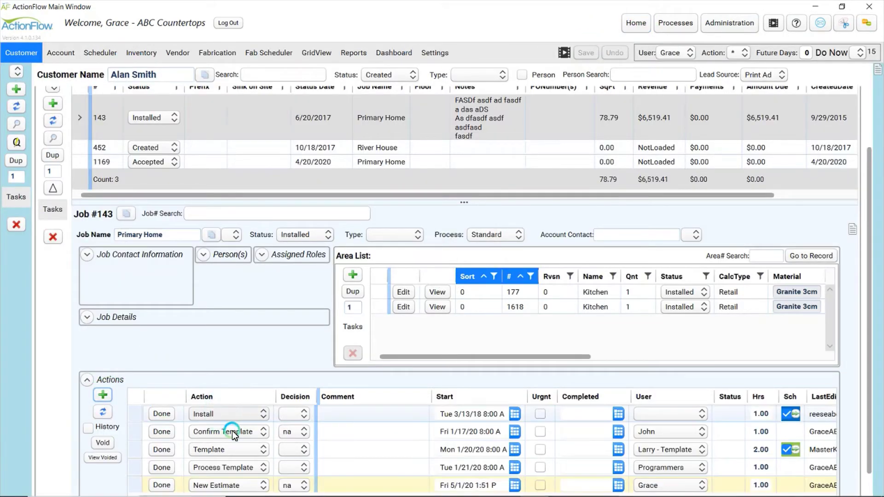
{"action": "left_click", "coordinate": [229, 486]}
{"action": "scroll", "coordinate": [228, 418], "scroll_direction": "up", "scroll_amount": 6}
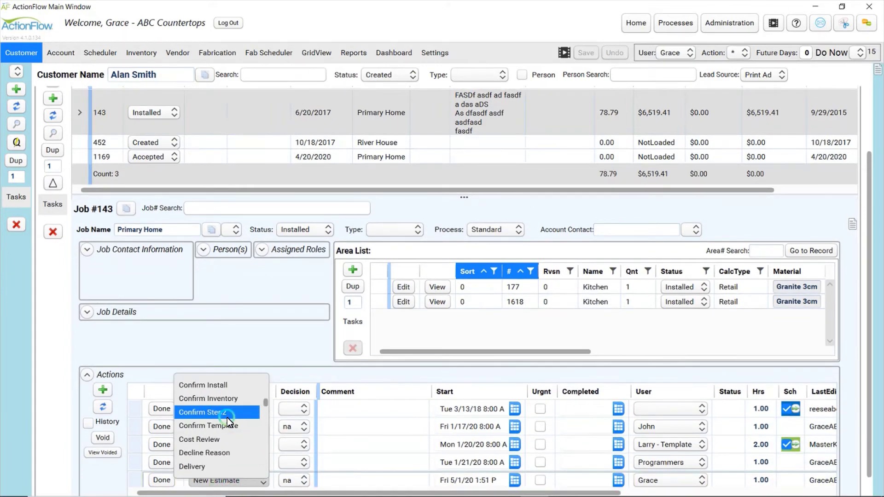
{"action": "scroll", "coordinate": [228, 418], "scroll_direction": "down", "scroll_amount": 5}
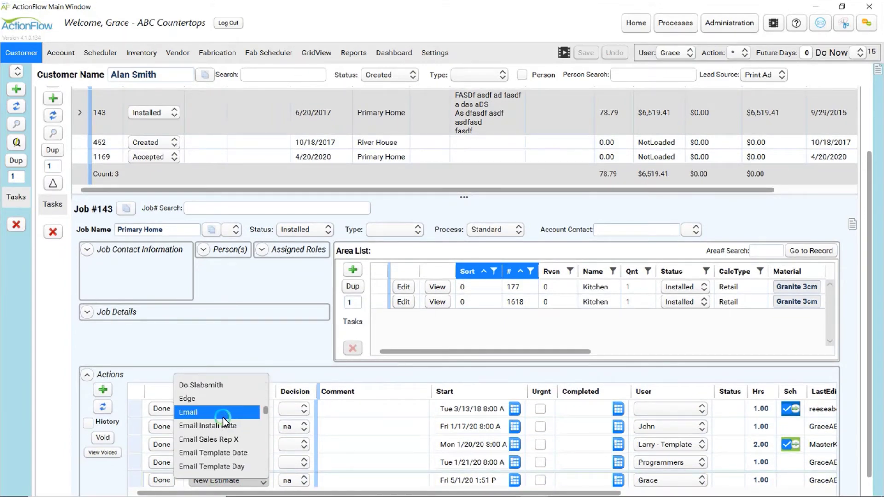
{"action": "left_click", "coordinate": [212, 416]}
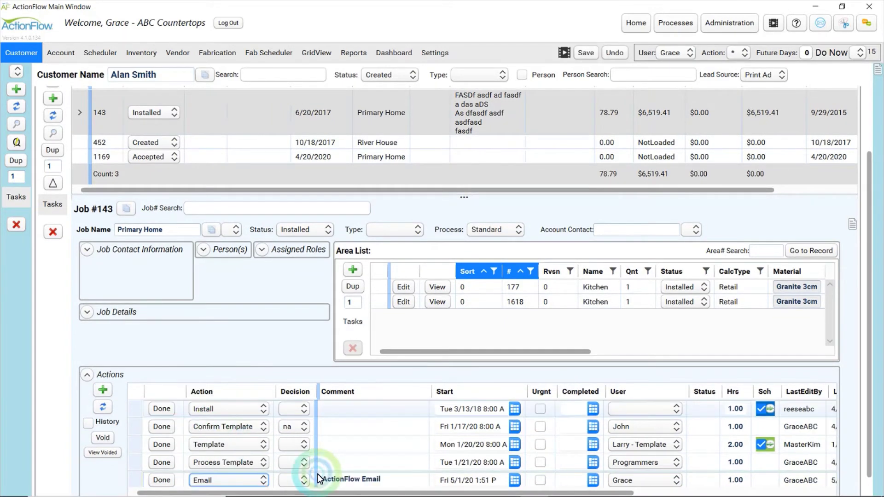
{"action": "left_click", "coordinate": [162, 478]}
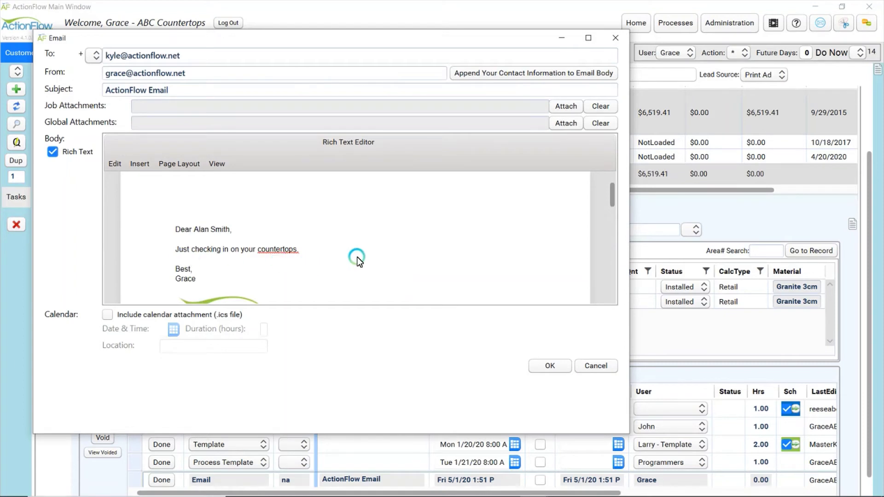
Add the user's e-mail address as a second recipient
{"action": "left_click", "coordinate": [207, 57]}
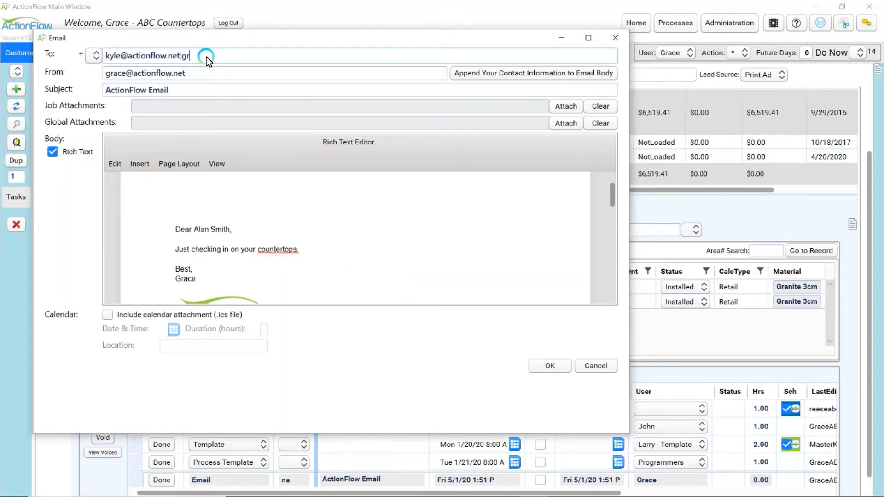
{"action": "key", "text": "Tab"}
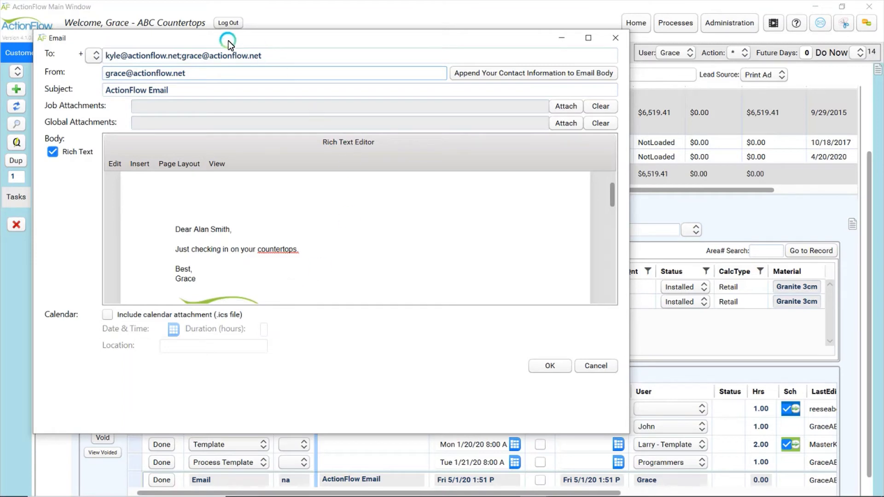
{"action": "left_click_drag", "start_coordinate": [182, 56], "coordinate": [294, 54]}
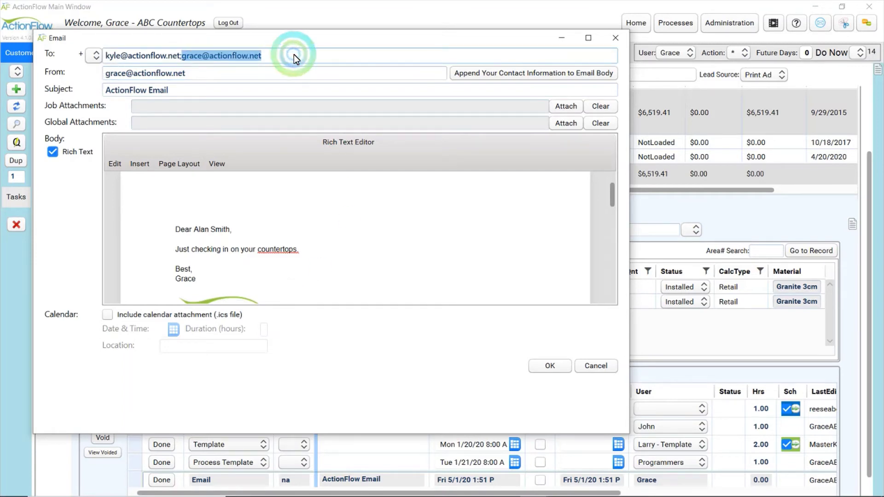
Include a calendar attachment and add 'We will visit next week.' below the countertops line
{"action": "left_click", "coordinate": [108, 315]}
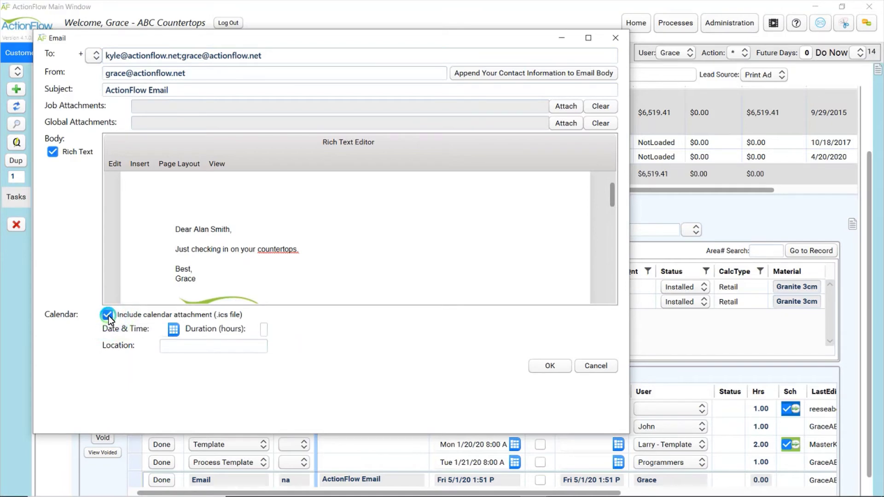
{"action": "left_click", "coordinate": [306, 250]}
{"action": "key", "text": "Return"}
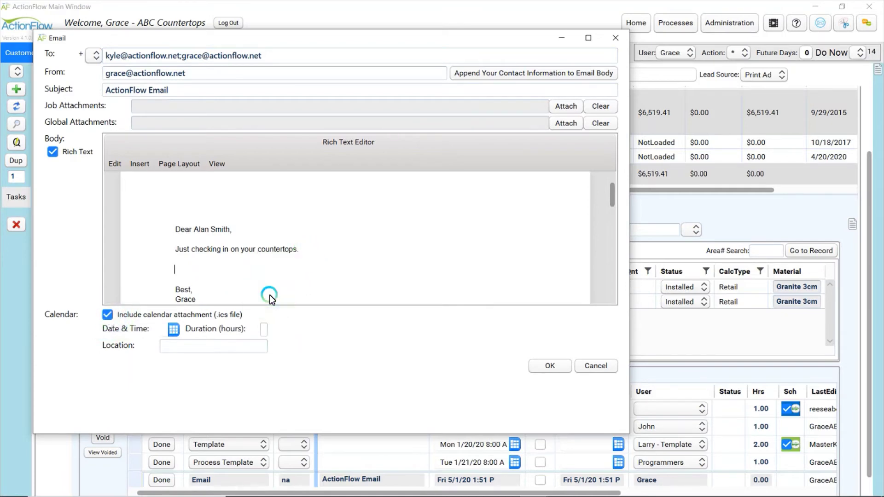
{"action": "type", "text": "We wil"}
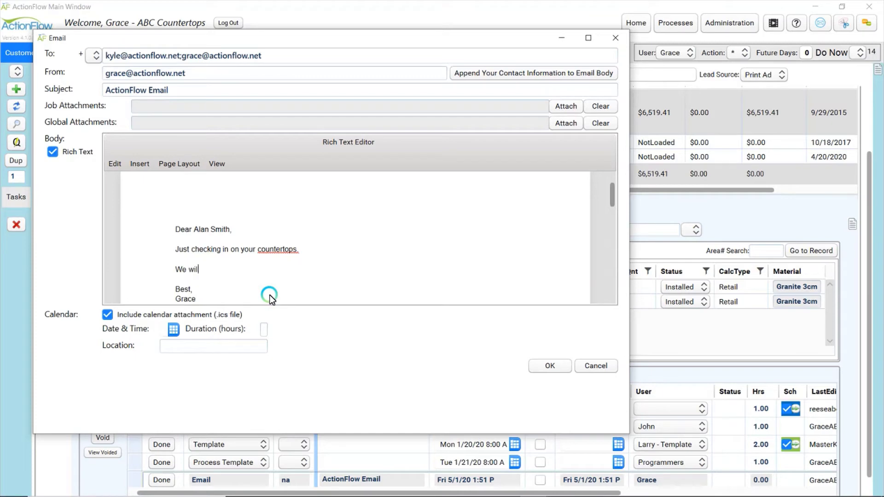
{"action": "type", "text": "l visit on"}
{"action": "key", "text": "BackSpace"}
{"action": "key", "text": "BackSpace"}
{"action": "type", "text": "next week."}
Set the calendar invite to 5/6/2020 12:00 PM and send the email
{"action": "left_click", "coordinate": [174, 329]}
{"action": "left_click", "coordinate": [84, 216]}
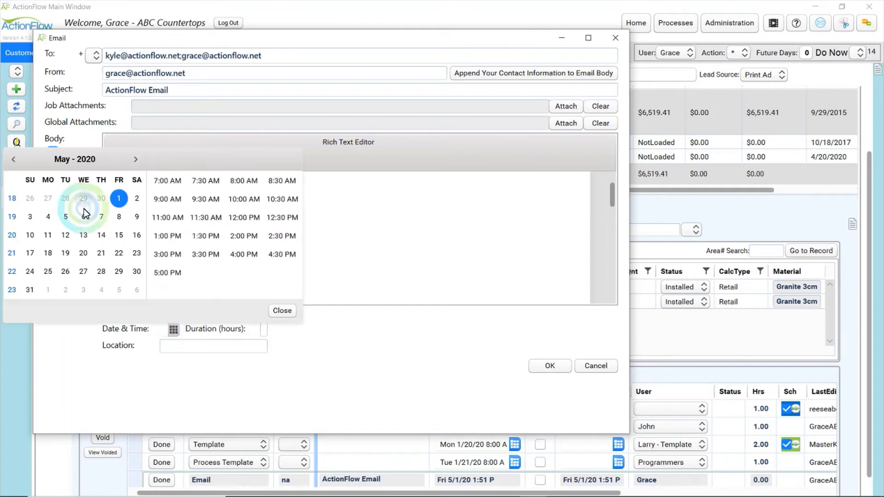
{"action": "left_click", "coordinate": [170, 222]}
{"action": "left_click", "coordinate": [244, 217]}
{"action": "left_click", "coordinate": [281, 309]}
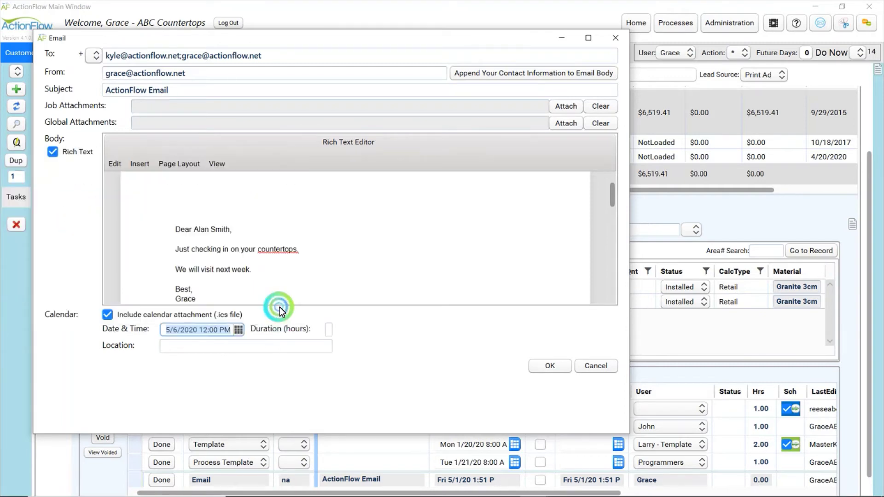
{"action": "left_click", "coordinate": [487, 360]}
{"action": "left_click", "coordinate": [554, 367]}
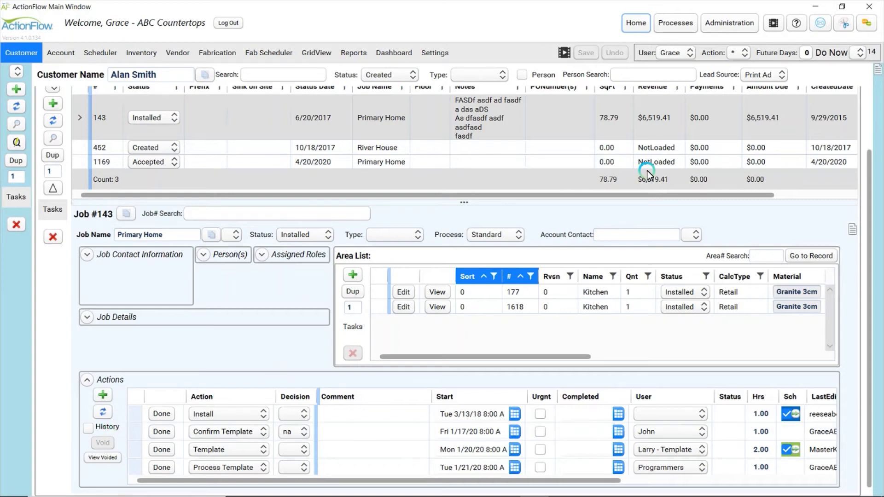
Add a new action definition named 'Email from' plus the user's first name, and save
{"action": "left_click", "coordinate": [684, 25]}
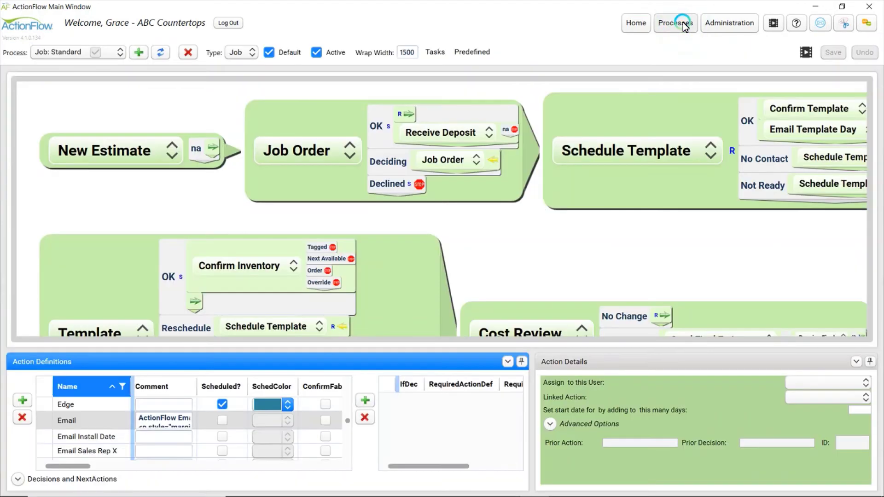
{"action": "left_click", "coordinate": [99, 420]}
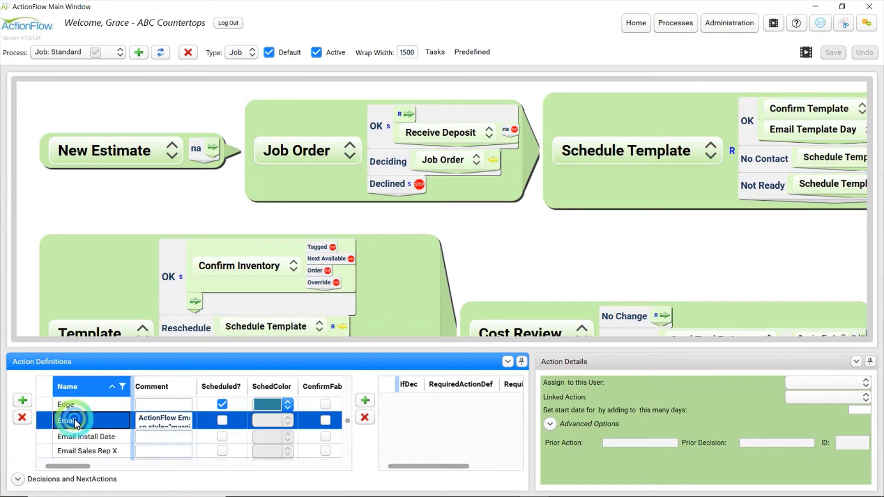
{"action": "left_click", "coordinate": [24, 400]}
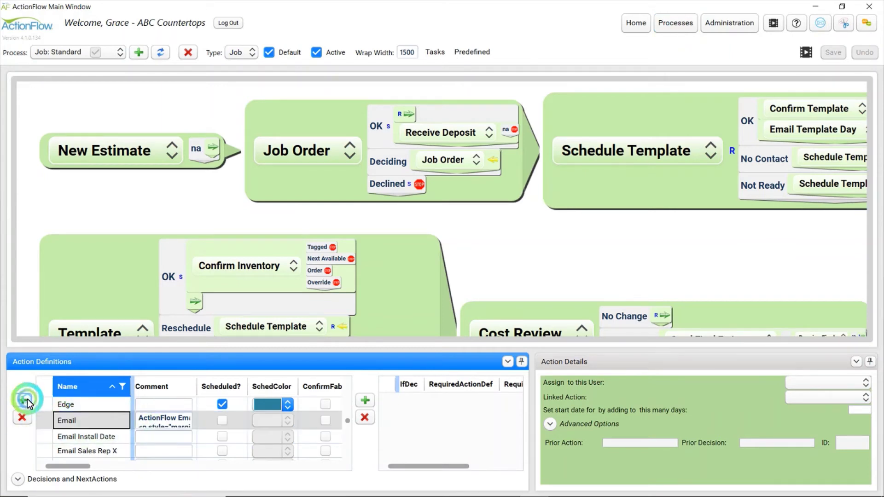
{"action": "double_click", "coordinate": [94, 456]}
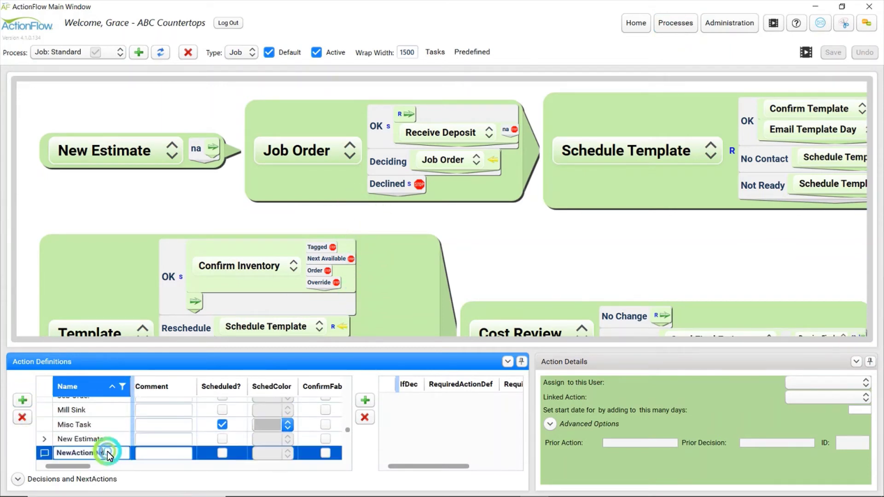
{"action": "type", "text": "Eamil"}
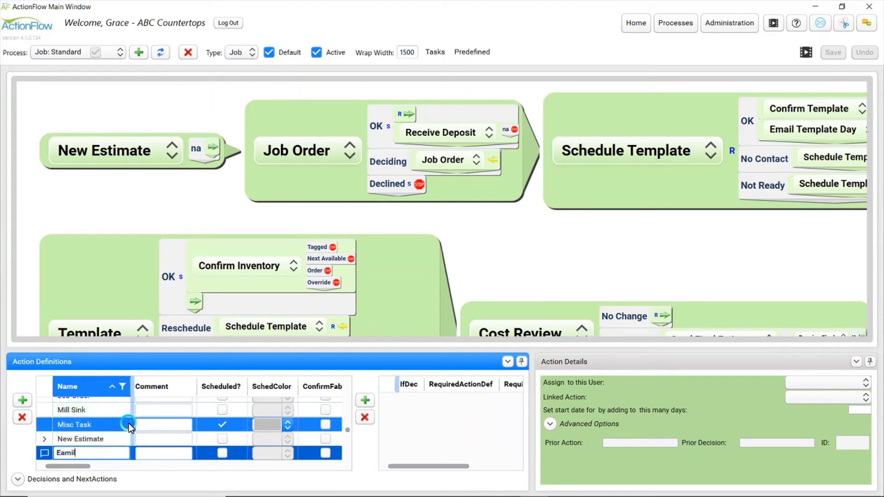
{"action": "key", "text": "BackSpace"}
{"action": "key", "text": "BackSpace"}
{"action": "key", "text": "BackSpace"}
{"action": "key", "text": "BackSpace"}
{"action": "type", "text": "mail from Grace"}
{"action": "left_click", "coordinate": [161, 456]}
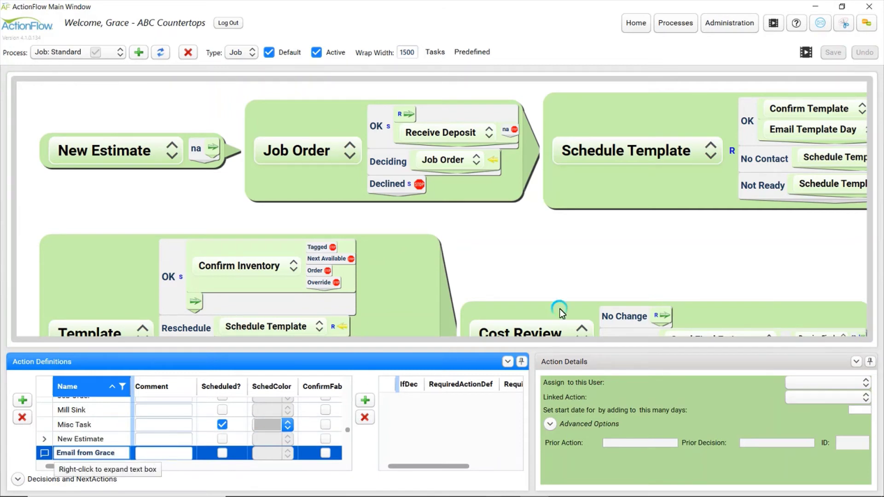
{"action": "key", "text": "Tab"}
{"action": "left_click", "coordinate": [828, 59]}
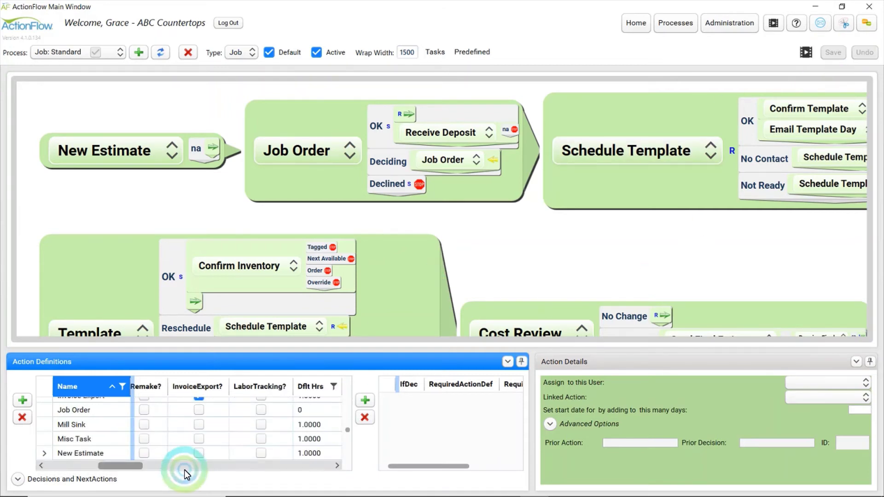
Scroll to the Comment column and open the new action's comment
{"action": "scroll", "coordinate": [150, 431], "scroll_direction": "up", "scroll_amount": 4}
{"action": "scroll", "coordinate": [151, 431], "scroll_direction": "up", "scroll_amount": 2}
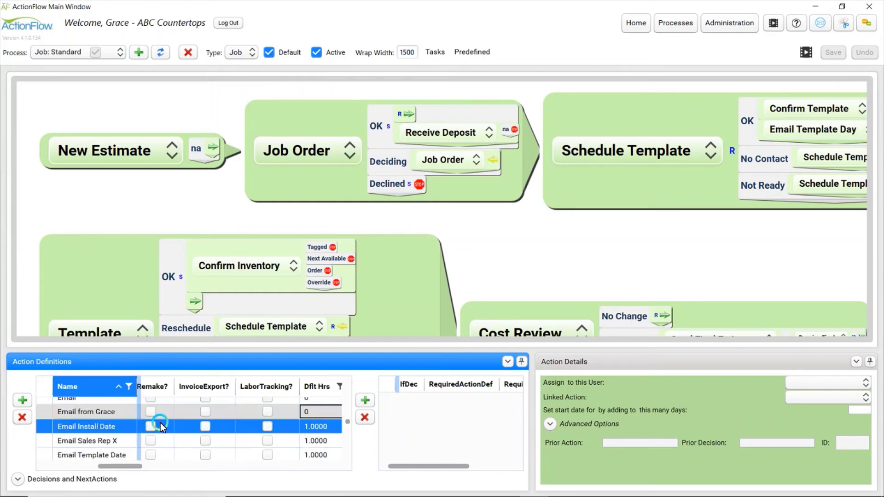
{"action": "left_click_drag", "start_coordinate": [126, 464], "coordinate": [24, 466]}
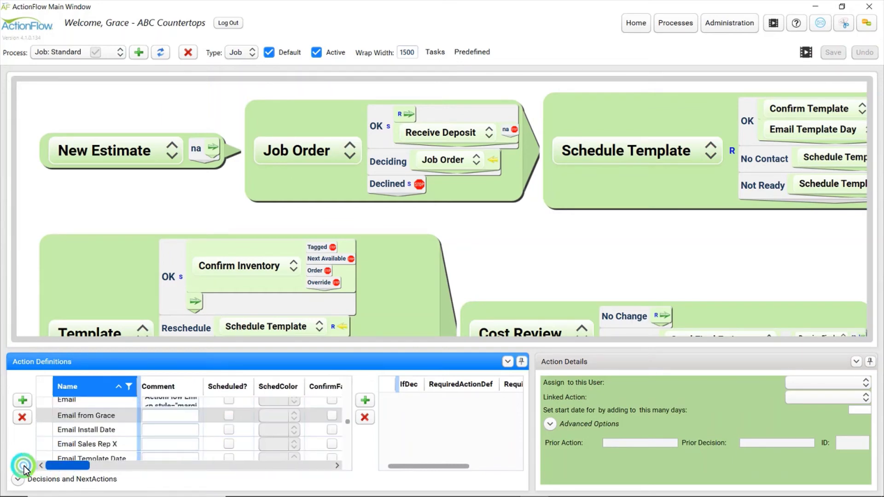
{"action": "left_click", "coordinate": [164, 416]}
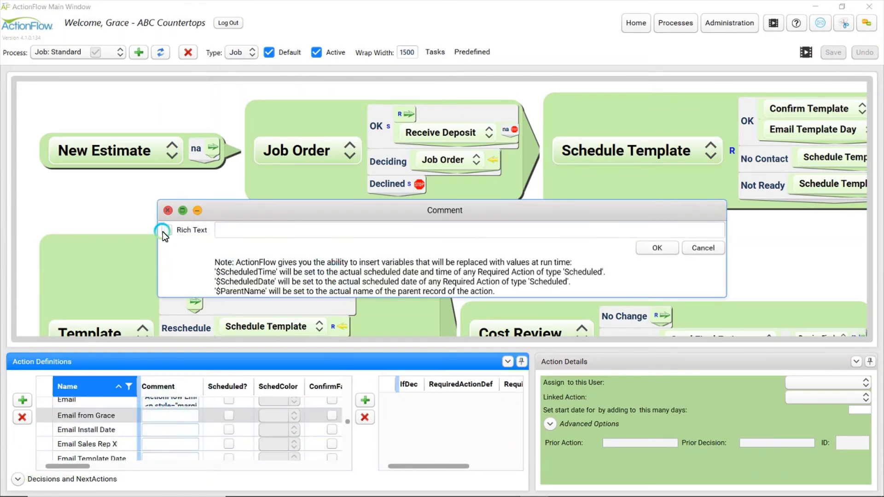
Turn on rich text and enter the subject 'ActionFlow Email'
{"action": "left_click", "coordinate": [164, 231]}
{"action": "left_click", "coordinate": [236, 206]}
{"action": "left_click_drag", "start_coordinate": [236, 206], "coordinate": [295, 87]}
{"action": "left_click", "coordinate": [296, 87]}
{"action": "type", "text": "ACti"}
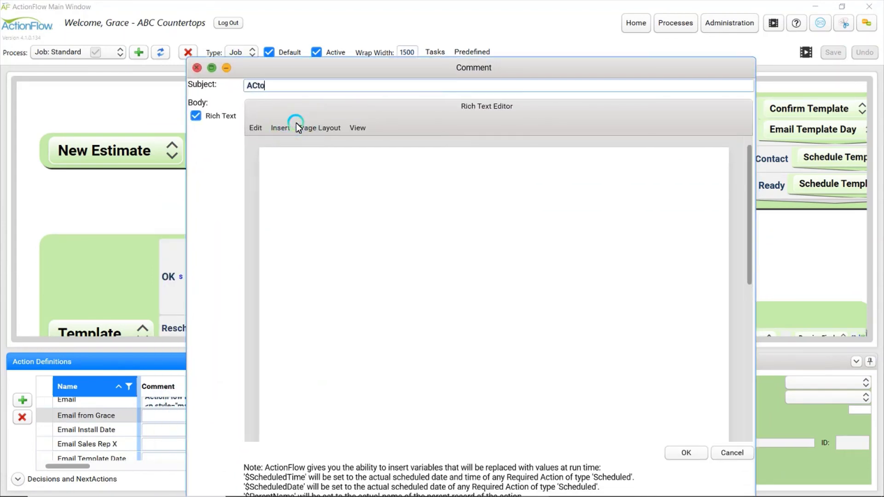
{"action": "key", "text": "BackSpace"}
{"action": "key", "text": "BackSpace"}
{"action": "key", "text": "BackSpace"}
{"action": "type", "text": "ctionFlow Email"}
{"action": "key", "text": "Tab"}
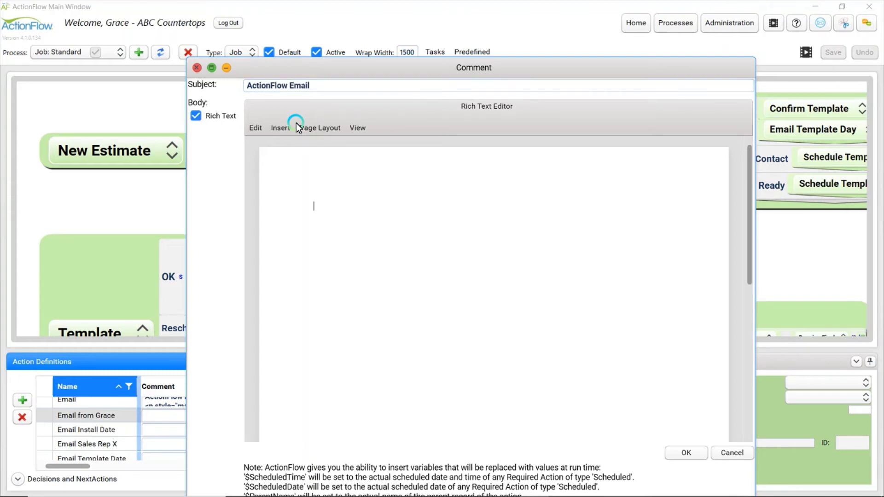
Write the body 'Dear $ParentName,' signed 'Best,' with $UserName and $UserEmail lines
{"action": "type", "text": "Dear $ParentName,"}
{"action": "key", "text": "Return"}
{"action": "key", "text": "Return"}
{"action": "type", "text": "Best"}
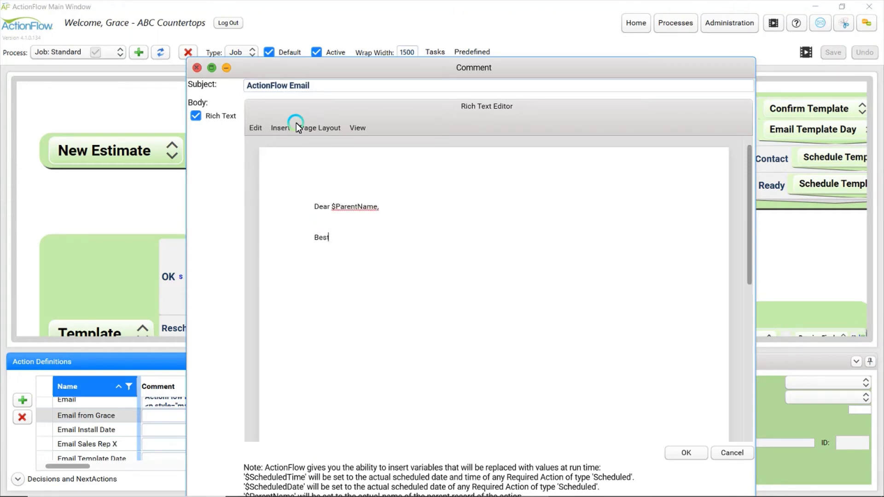
{"action": "type", "text": ","}
{"action": "key", "text": "Return"}
{"action": "type", "text": "$UserName"}
{"action": "key", "text": "Return"}
{"action": "type", "text": "$UserEmail"}
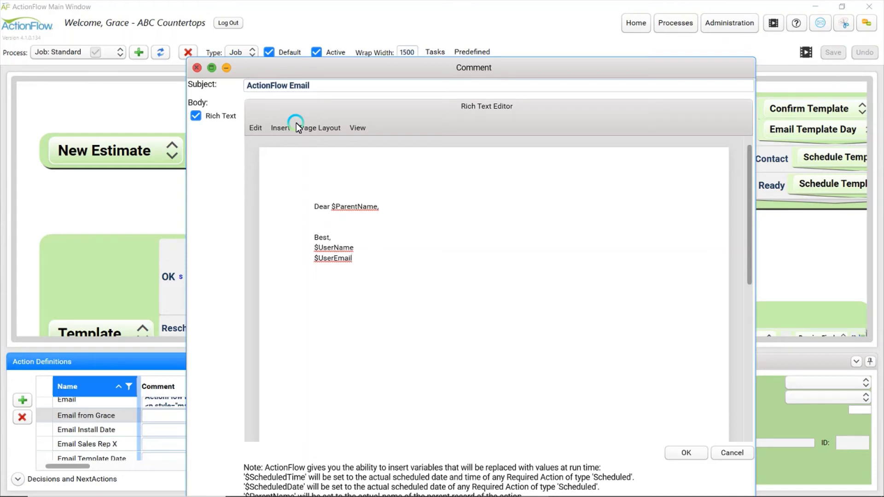
{"action": "key", "text": "Return"}
{"action": "key", "text": "Return"}
Open emailGrace.PNG from Demo Files and copy the signature image
{"action": "mouse_move", "coordinate": [321, 495]}
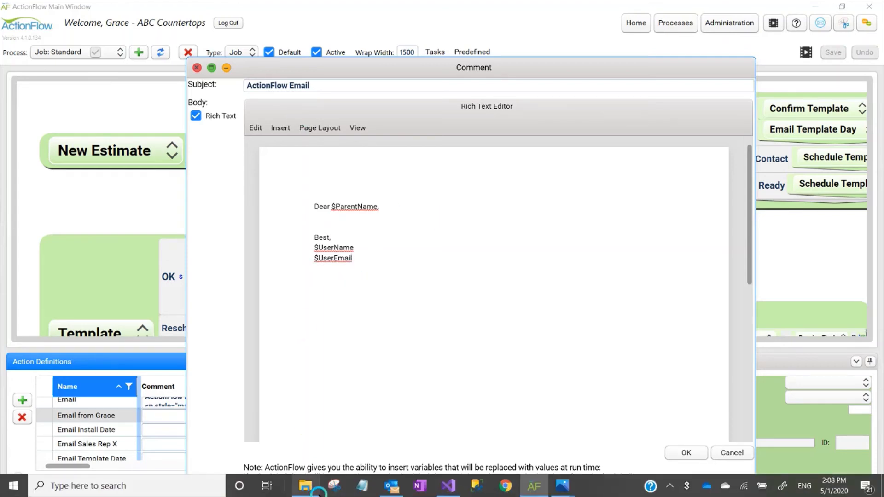
{"action": "left_click", "coordinate": [306, 486]}
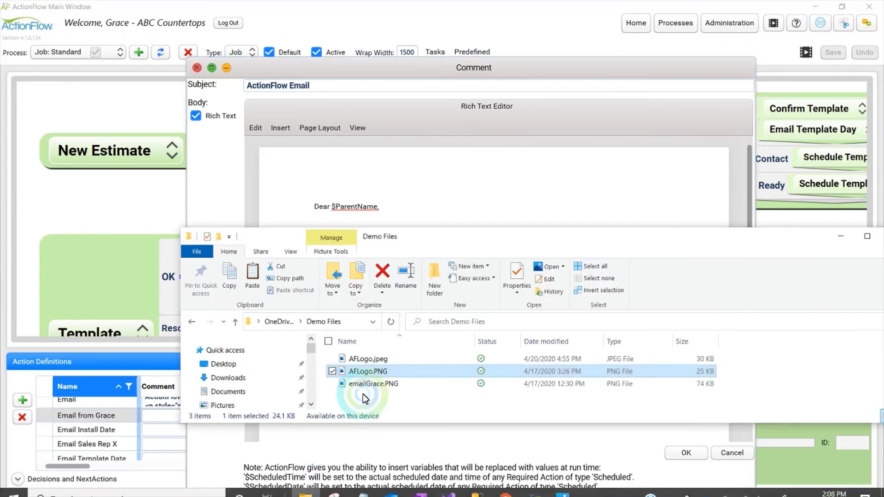
{"action": "double_click", "coordinate": [372, 385]}
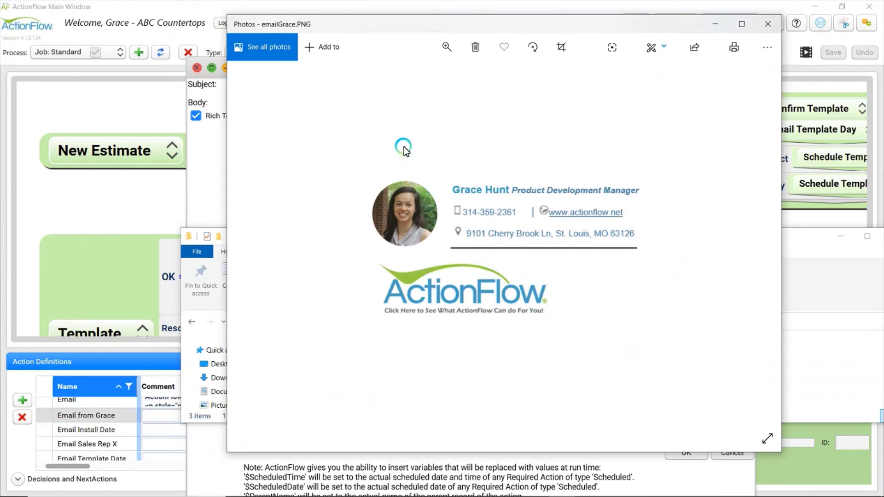
{"action": "right_click", "coordinate": [427, 214]}
{"action": "left_click", "coordinate": [462, 197]}
Paste the signature image below $UserEmail, shrink it to about half size, and confirm with OK
{"action": "left_click", "coordinate": [216, 188]}
{"action": "left_click", "coordinate": [365, 300]}
{"action": "key", "text": "ctrl+v"}
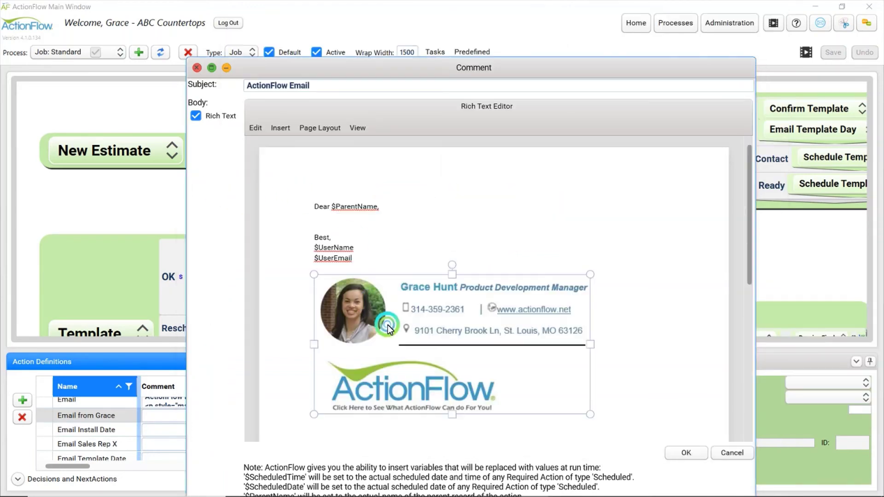
{"action": "left_click", "coordinate": [311, 276]}
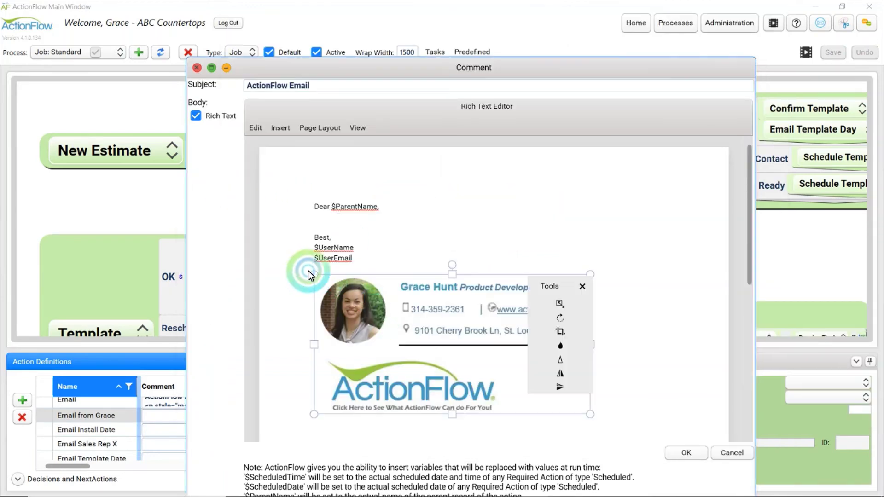
{"action": "left_click", "coordinate": [698, 308]}
{"action": "left_click", "coordinate": [546, 310]}
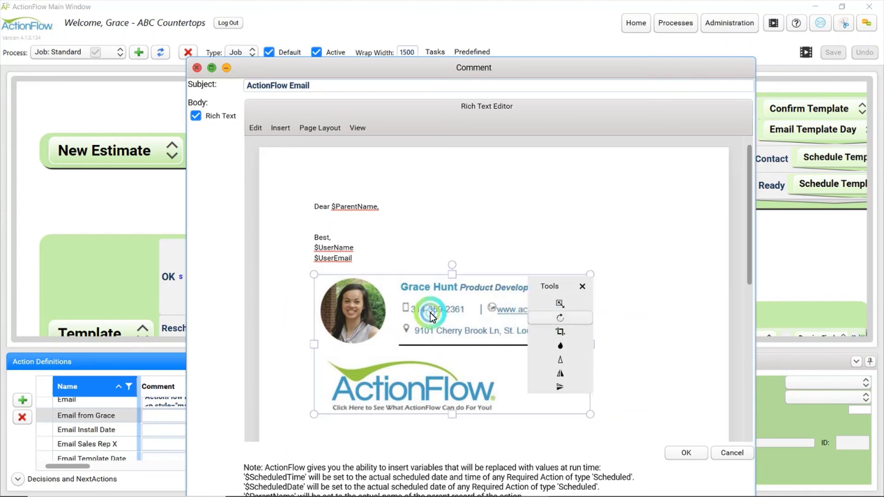
{"action": "left_click", "coordinate": [341, 287]}
{"action": "left_click_drag", "start_coordinate": [341, 287], "coordinate": [463, 338]}
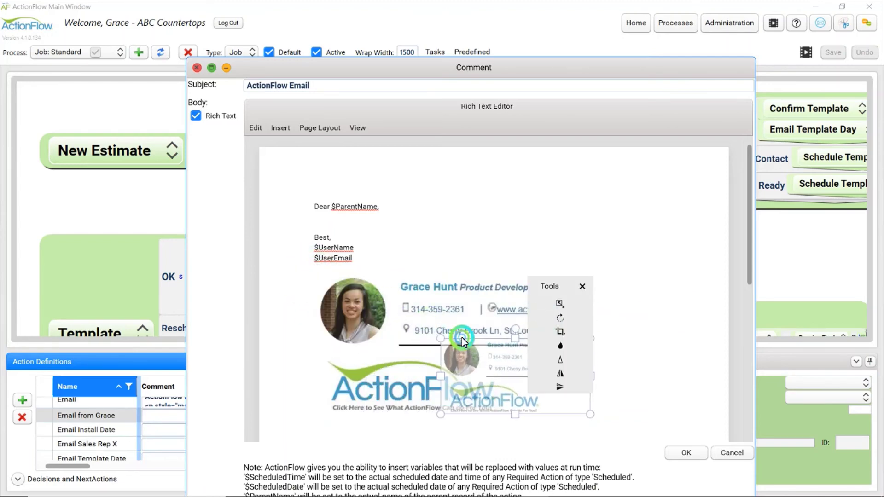
{"action": "left_click", "coordinate": [557, 312]}
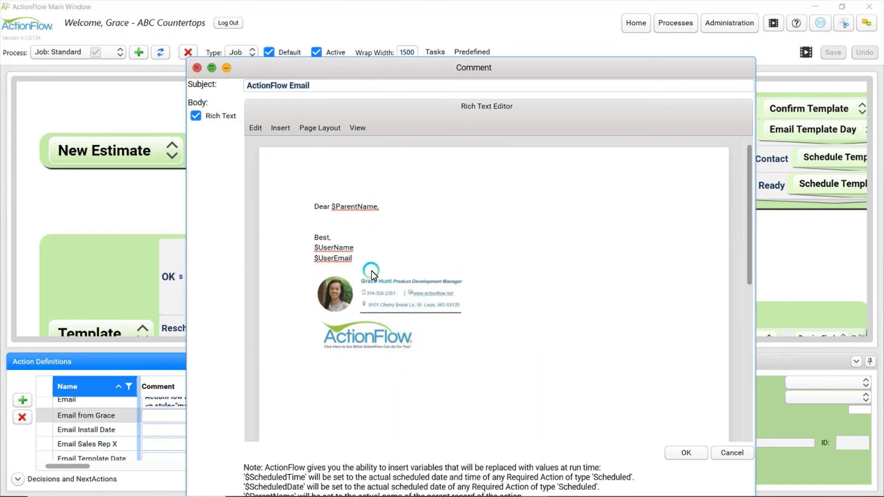
{"action": "left_click", "coordinate": [675, 455]}
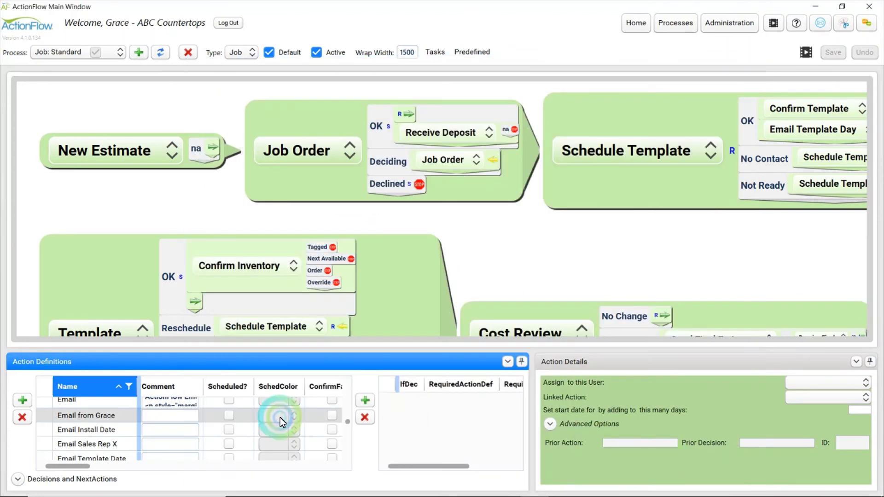
Set the new email action's method to EmailParent, save the process, and reopen its comment
{"action": "left_click", "coordinate": [225, 432]}
{"action": "left_click", "coordinate": [170, 432]}
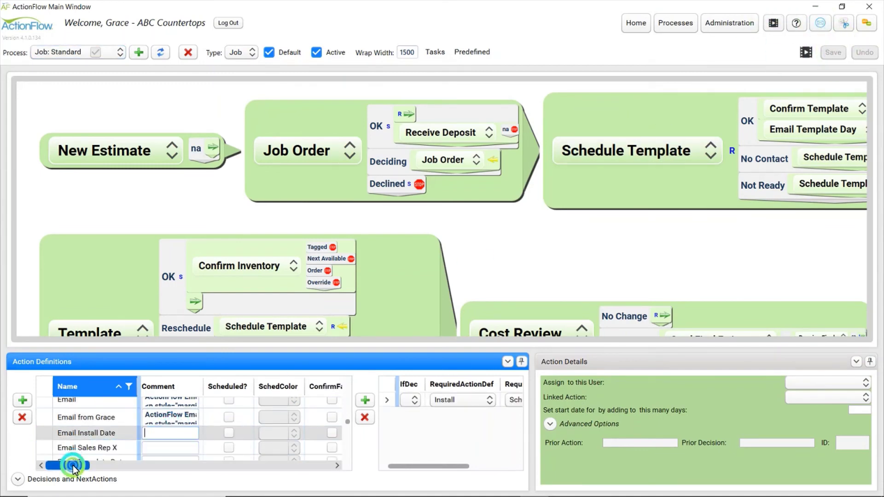
{"action": "left_click_drag", "start_coordinate": [69, 466], "coordinate": [219, 466]}
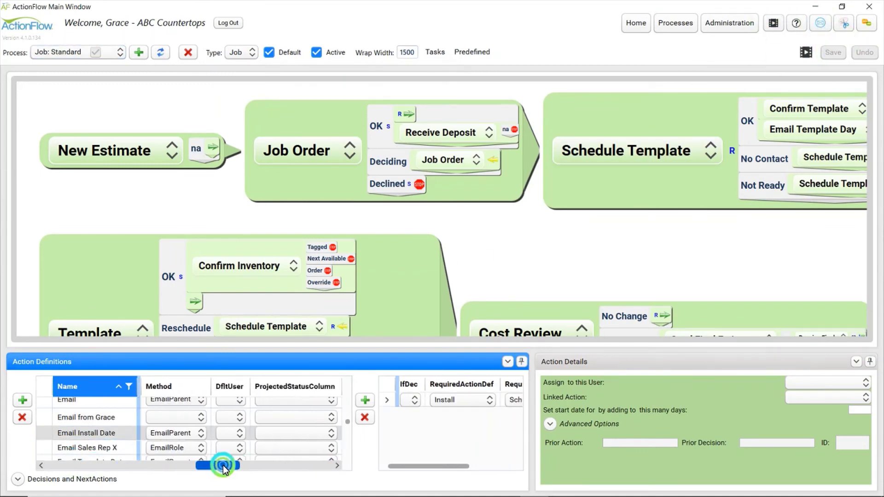
{"action": "left_click", "coordinate": [191, 417]}
{"action": "scroll", "coordinate": [181, 402], "scroll_direction": "down", "scroll_amount": 1}
{"action": "left_click", "coordinate": [156, 358]}
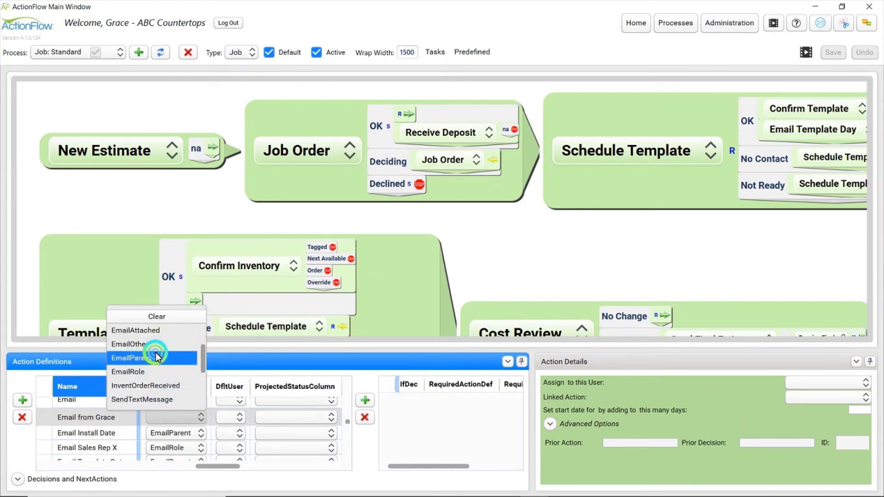
{"action": "left_click_drag", "start_coordinate": [214, 467], "coordinate": [16, 450]}
{"action": "left_click", "coordinate": [834, 52]}
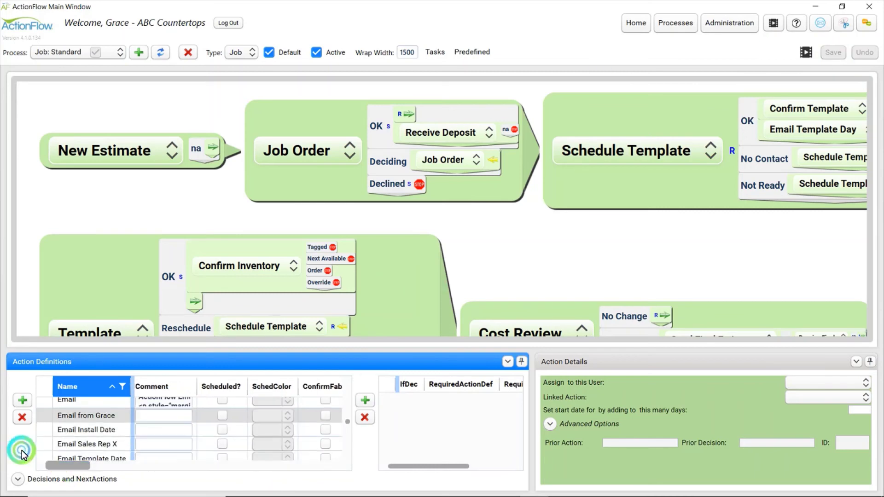
{"action": "left_click", "coordinate": [143, 417]}
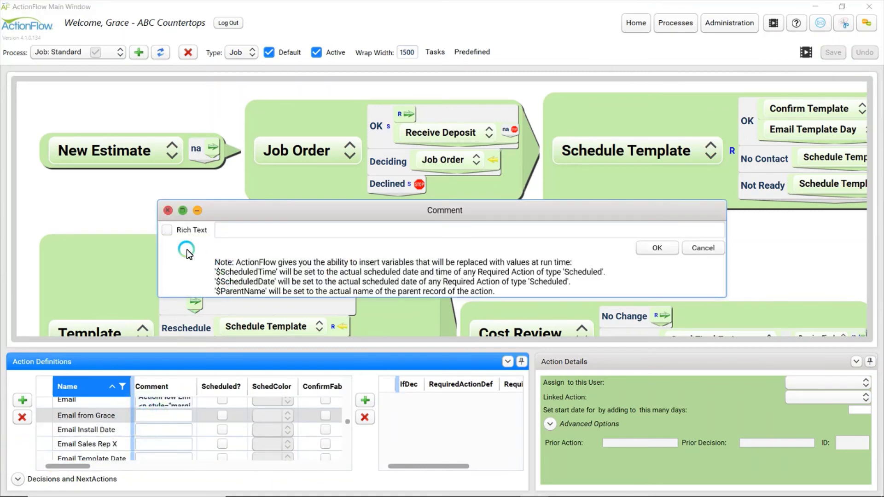
Enable Rich Text for the comment and enter the subject 'ActionFlow Email'
{"action": "left_click", "coordinate": [171, 230]}
{"action": "left_click", "coordinate": [274, 239]}
{"action": "left_click_drag", "start_coordinate": [299, 211], "coordinate": [352, 31]}
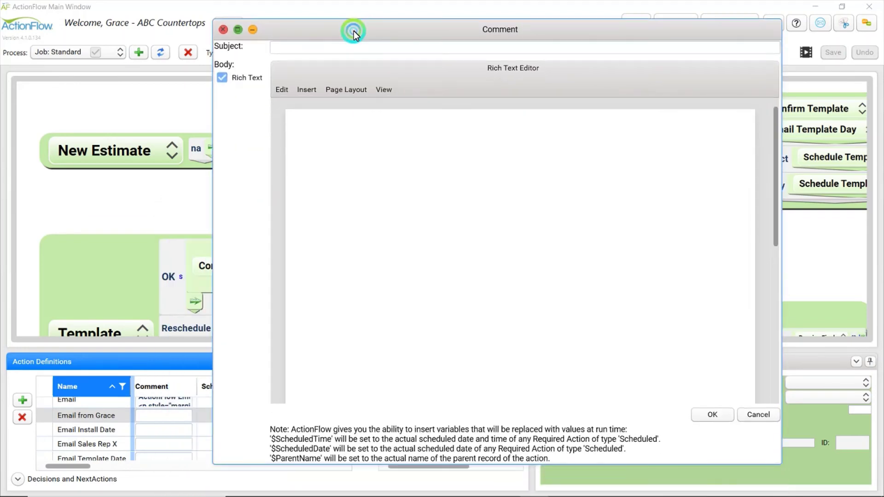
{"action": "left_click", "coordinate": [315, 45]}
{"action": "left_click", "coordinate": [321, 71]}
{"action": "type", "text": "ActionFlow"}
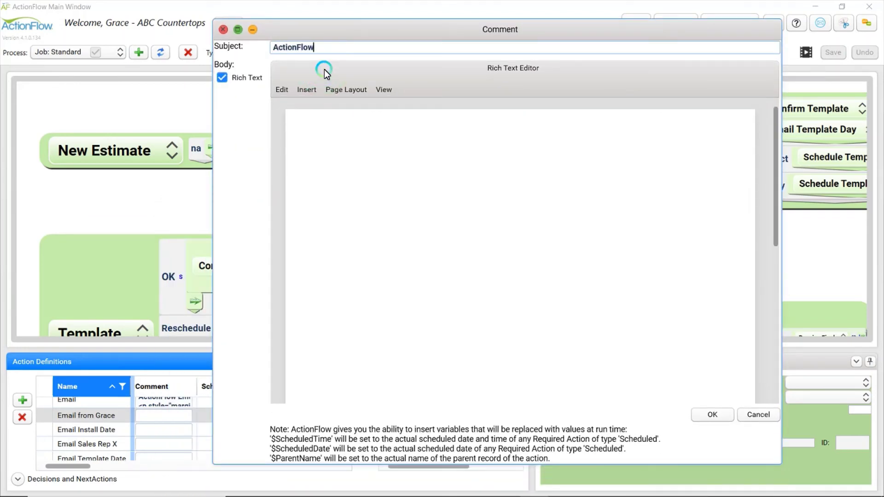
{"action": "type", "text": " Email"}
Write the body: 'Dear $ParentName,' greeting and 'Best, $UserName, $UserEmail' sign-off lines
{"action": "key", "text": "Tab"}
{"action": "type", "text": "D"}
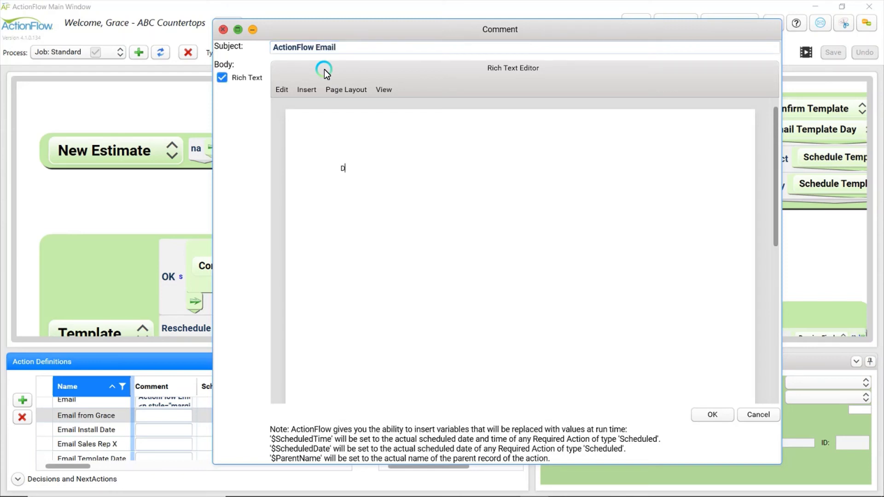
{"action": "type", "text": "ear $ParentName,"}
{"action": "key", "text": "Return"}
{"action": "key", "text": "Return"}
{"action": "key", "text": "Return"}
{"action": "type", "text": "Best,"}
{"action": "key", "text": "Return"}
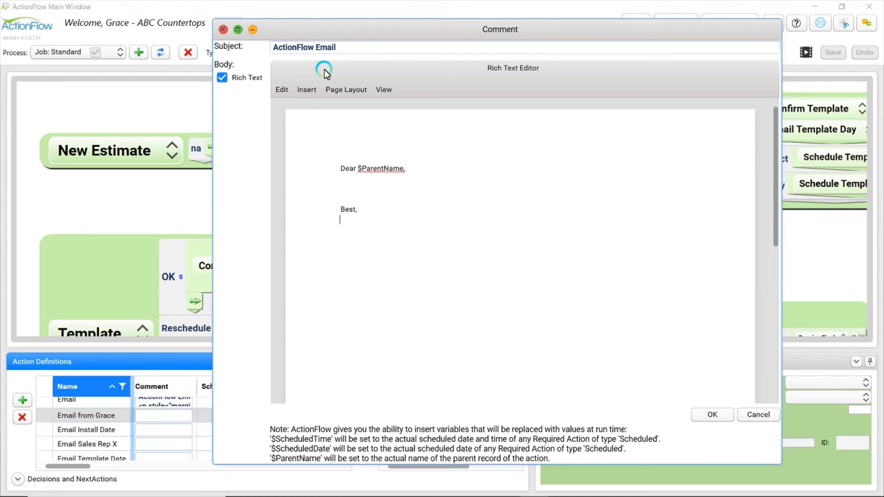
{"action": "type", "text": "$UserName"}
{"action": "key", "text": "Return"}
{"action": "type", "text": "$USer"}
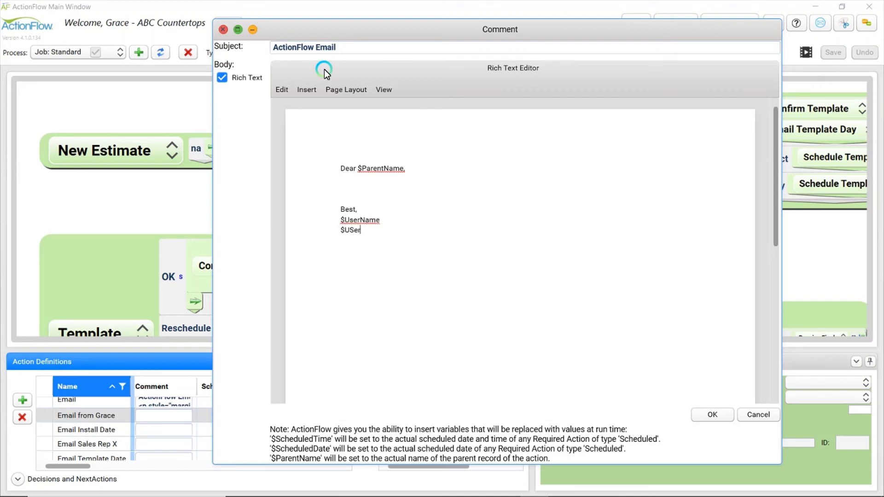
{"action": "key", "text": "BackSpace"}
{"action": "key", "text": "BackSpace"}
{"action": "key", "text": "BackSpace"}
{"action": "type", "text": "serEmail"}
{"action": "key", "text": "Return"}
Shrink the signature image and confirm the email text
{"action": "left_click", "coordinate": [457, 289]}
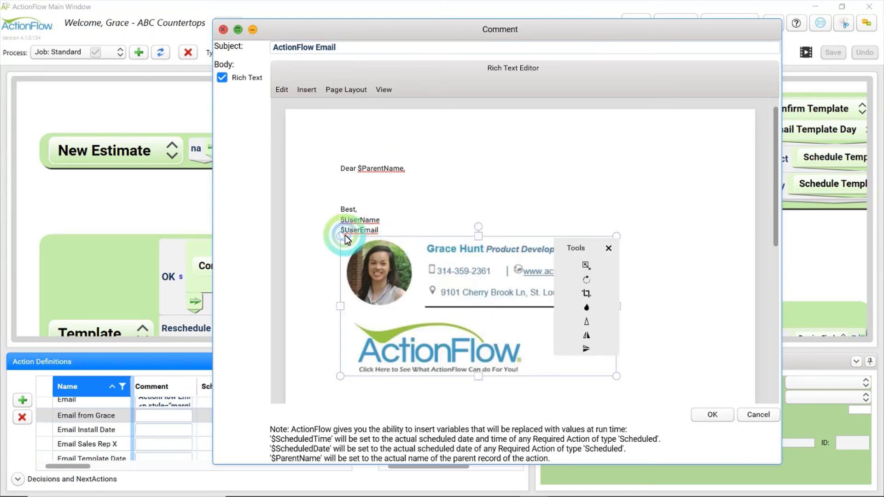
{"action": "left_click_drag", "start_coordinate": [343, 236], "coordinate": [481, 290]}
{"action": "left_click", "coordinate": [707, 414]}
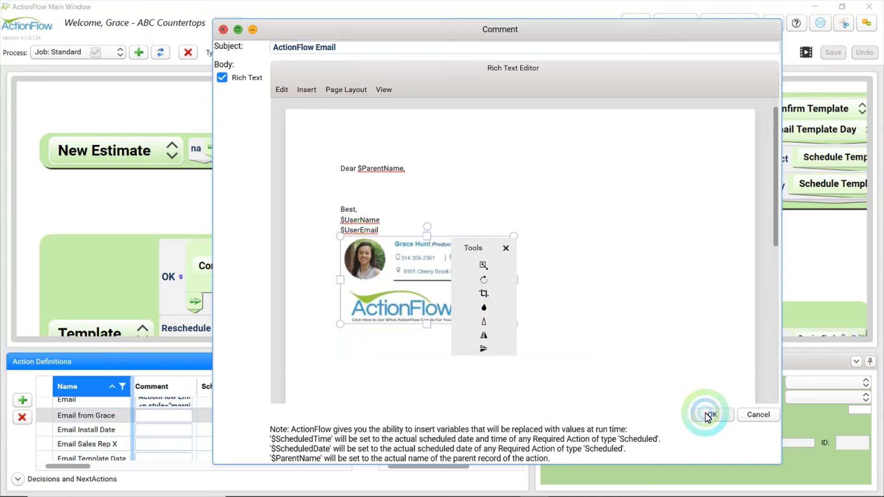
Commit the Email from Grace comment and save the Standard process
{"action": "double_click", "coordinate": [166, 421]}
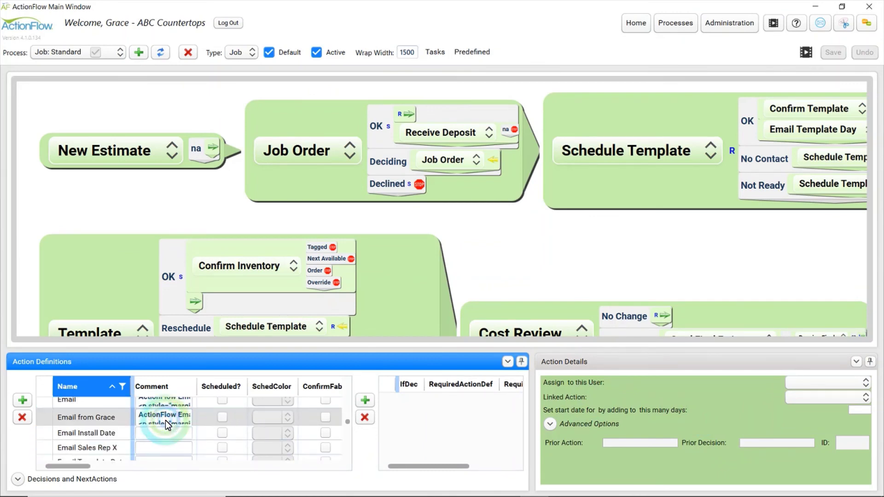
{"action": "key", "text": "Tab"}
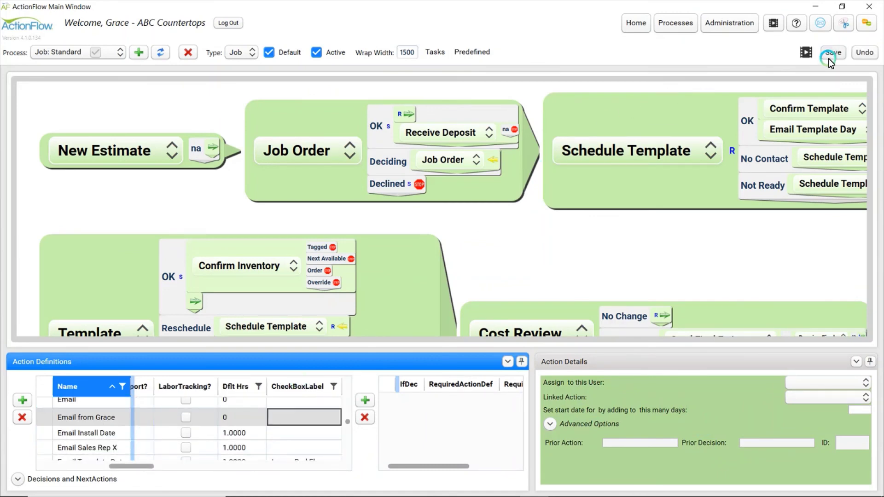
{"action": "left_click", "coordinate": [828, 52]}
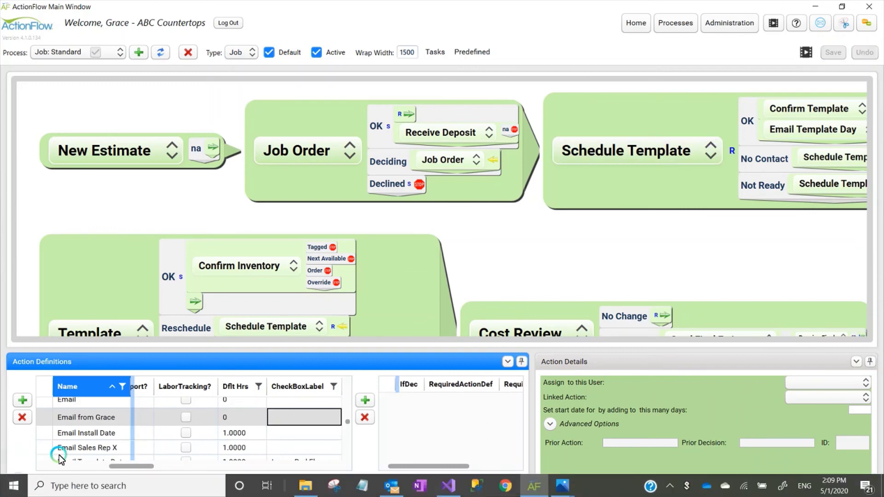
Review the saved comment, then return to the Home customer screen showing job #143
{"action": "left_click_drag", "start_coordinate": [118, 468], "coordinate": [35, 466]}
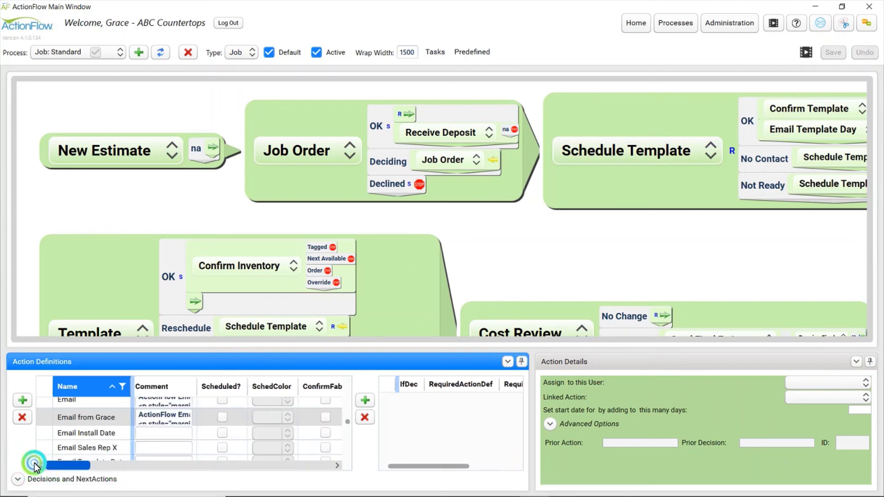
{"action": "double_click", "coordinate": [164, 414]}
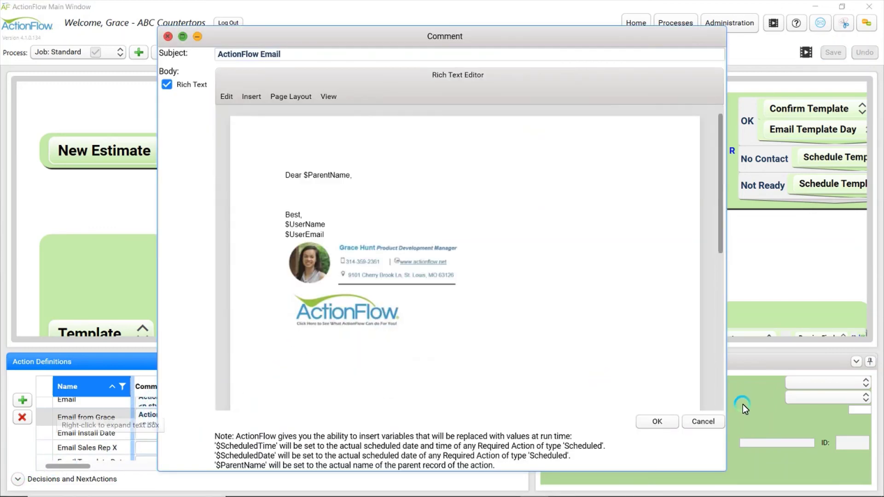
{"action": "left_click", "coordinate": [650, 427]}
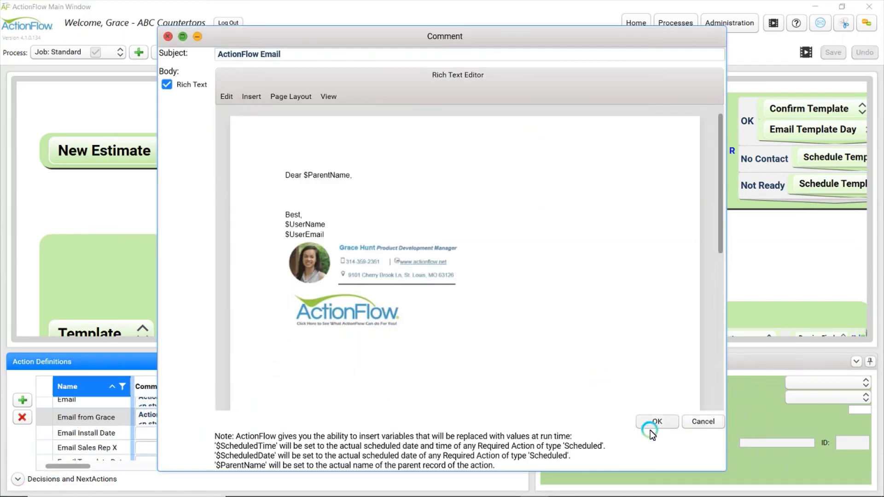
{"action": "left_click", "coordinate": [641, 28]}
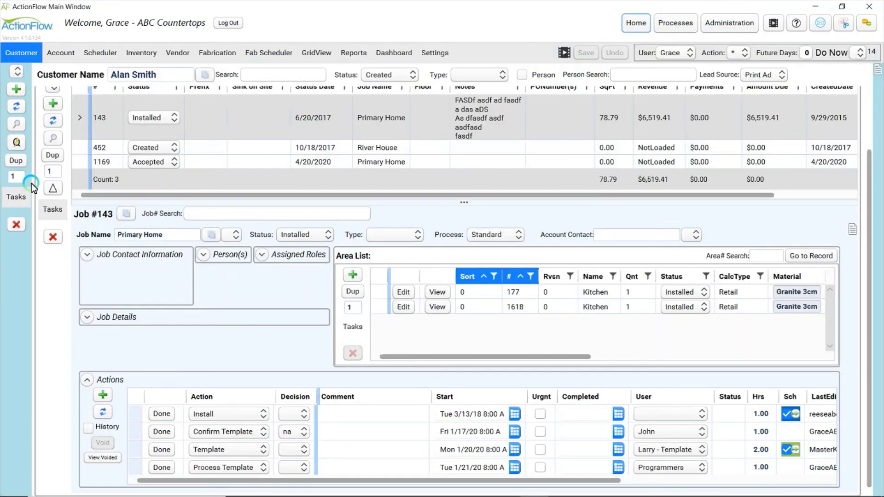
Add a new Email from Grace action row to job #143 and open its comment
{"action": "left_click", "coordinate": [98, 395]}
{"action": "left_click", "coordinate": [220, 414]}
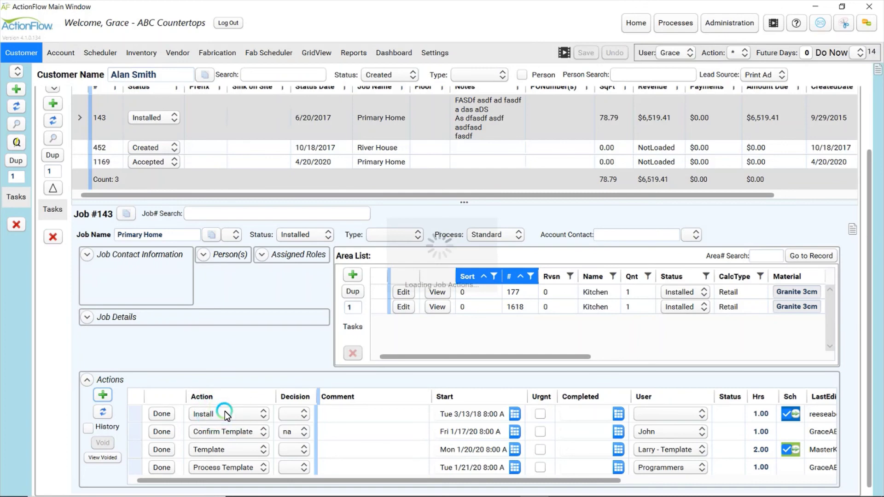
{"action": "left_click", "coordinate": [244, 486]}
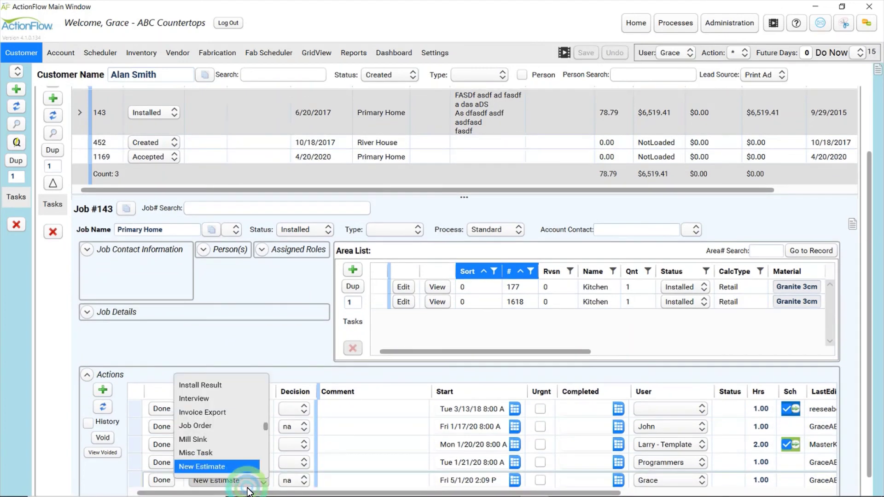
{"action": "scroll", "coordinate": [244, 442], "scroll_direction": "down", "scroll_amount": 5}
{"action": "scroll", "coordinate": [244, 442], "scroll_direction": "up", "scroll_amount": 6}
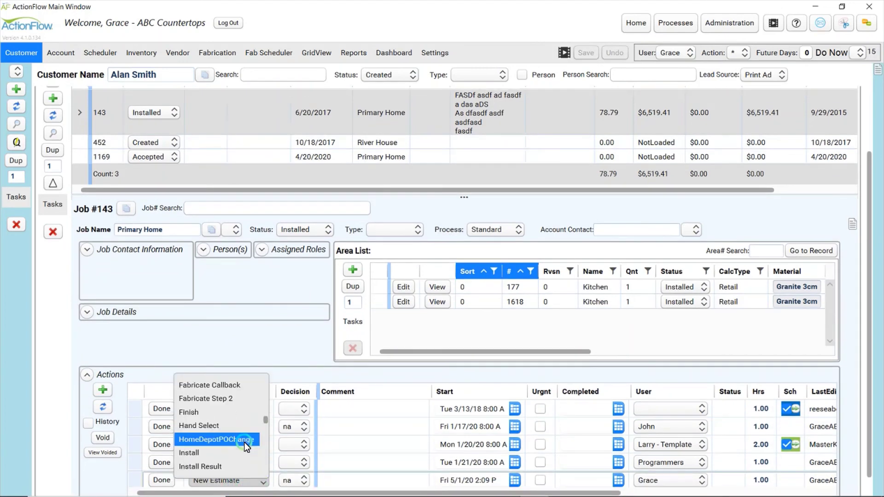
{"action": "scroll", "coordinate": [244, 442], "scroll_direction": "up", "scroll_amount": 3}
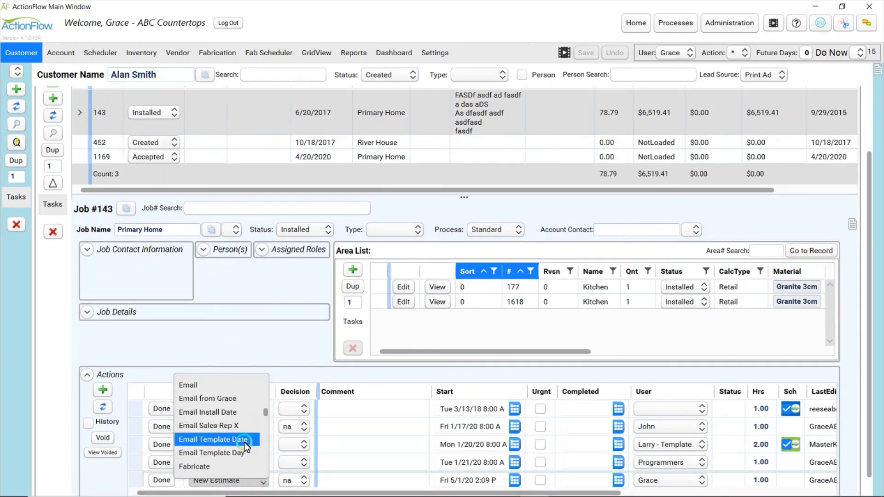
{"action": "left_click", "coordinate": [215, 399]}
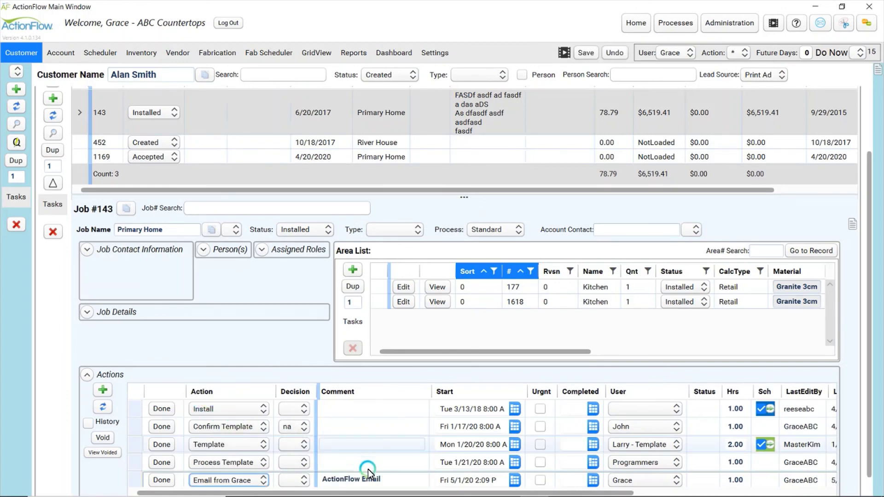
{"action": "left_click", "coordinate": [377, 483]}
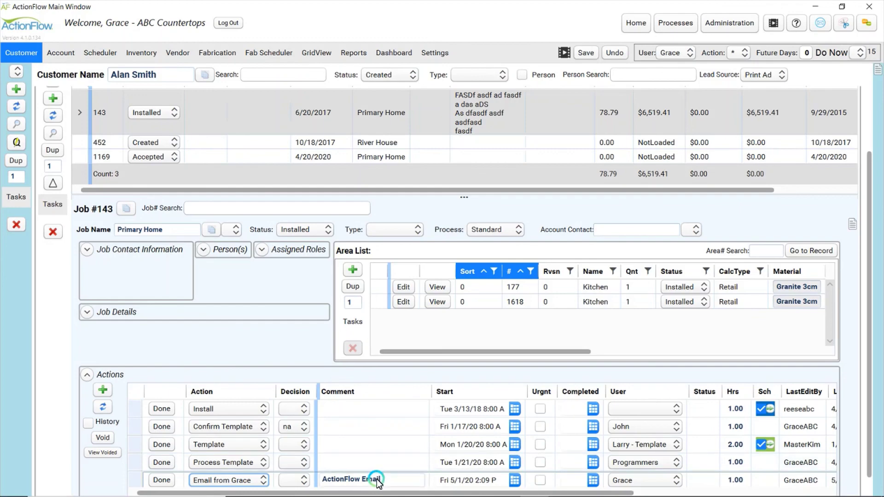
Insert 'Just wanted to see how the countertops were doing.' under the greeting and confirm
{"action": "left_click", "coordinate": [229, 203]}
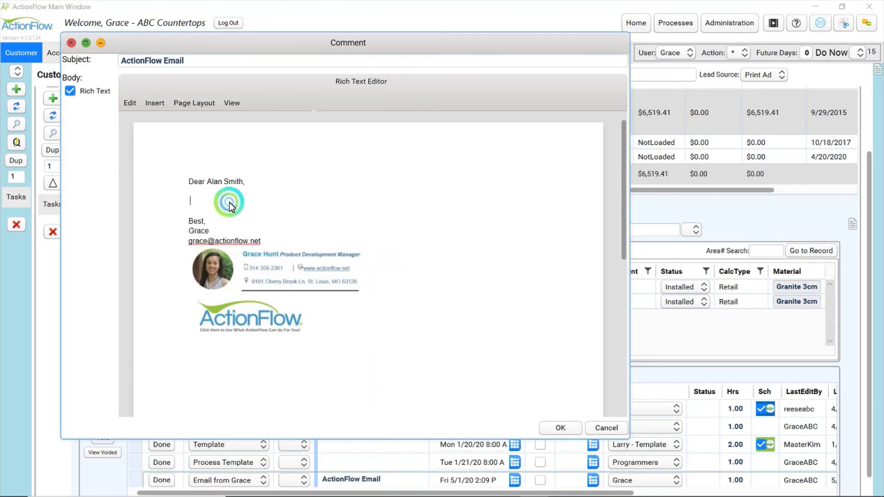
{"action": "type", "text": "Jusr wanted to see how yth"}
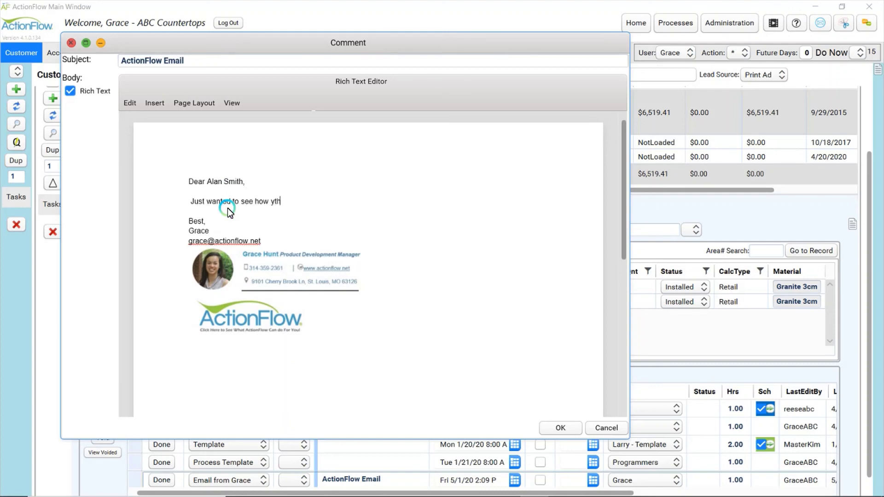
{"action": "key", "text": "BackSpace"}
{"action": "key", "text": "BackSpace"}
{"action": "key", "text": "BackSpace"}
{"action": "type", "text": "the countertops were doing"}
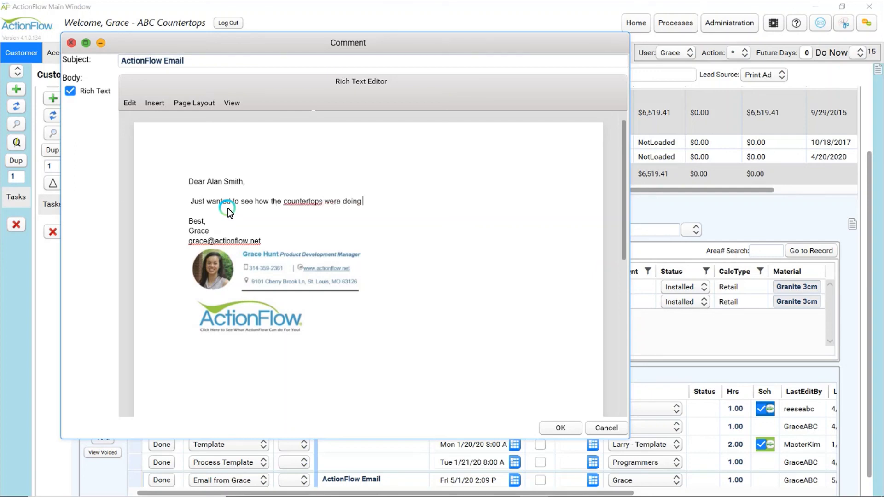
{"action": "key", "text": "BackSpace"}
{"action": "type", "text": "."}
{"action": "key", "text": "Return"}
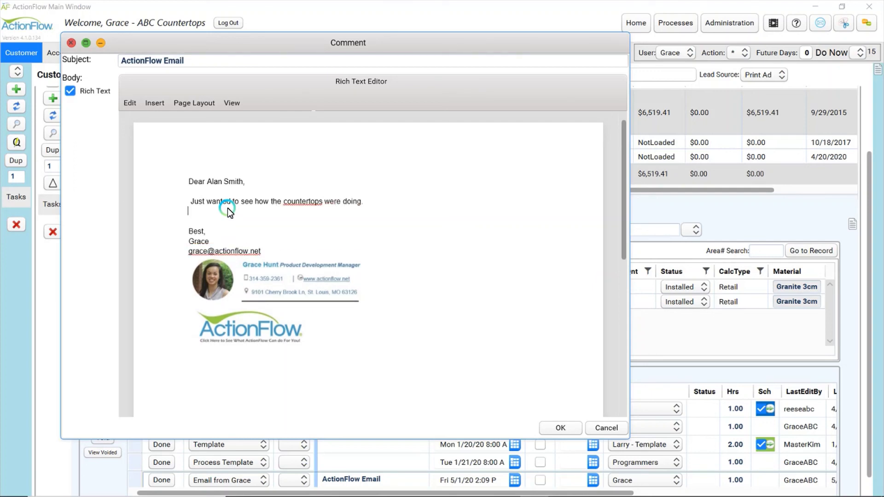
{"action": "key", "text": "BackSpace"}
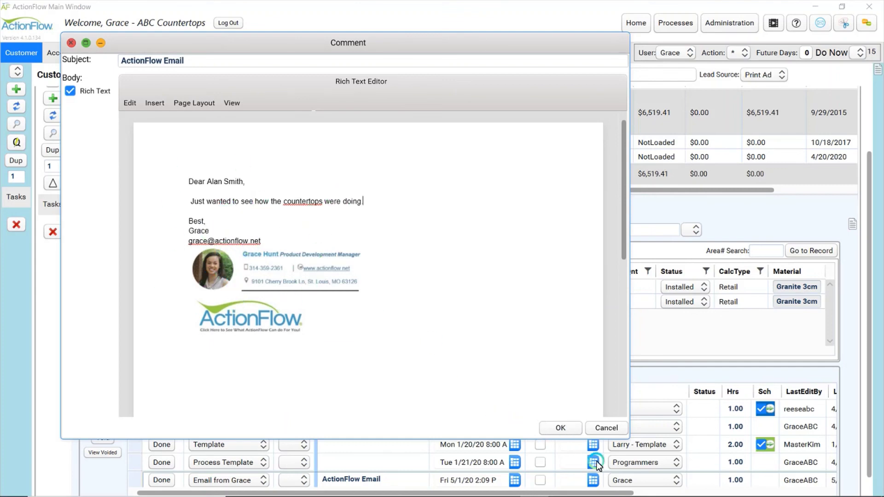
{"action": "left_click", "coordinate": [568, 429]}
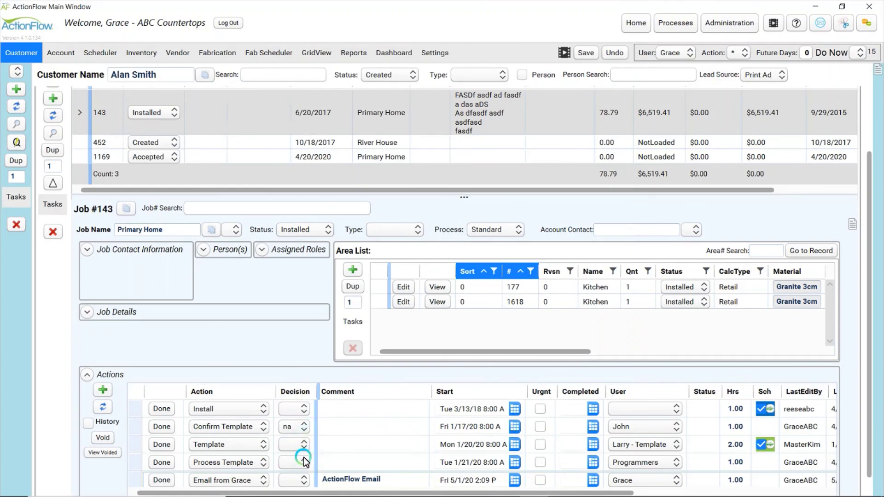
Mark the Email from Grace action done and add the sender's own e-mail address as a second recipient
{"action": "left_click", "coordinate": [166, 480]}
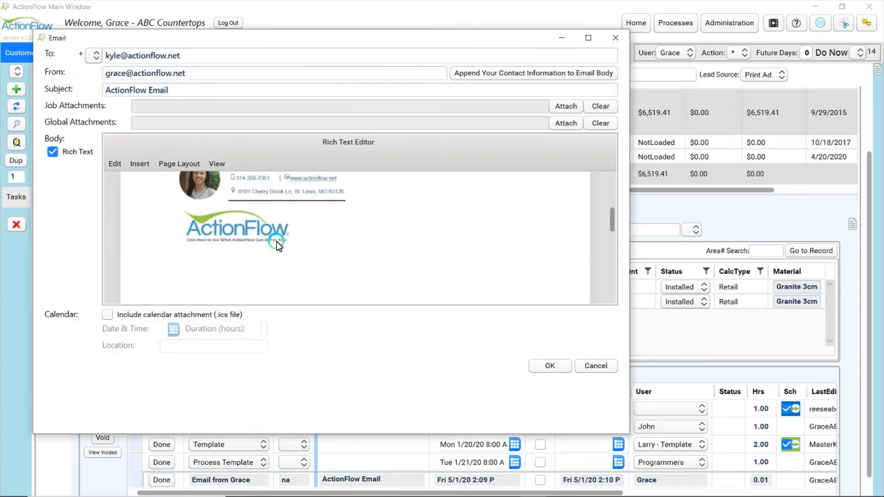
{"action": "left_click", "coordinate": [227, 53]}
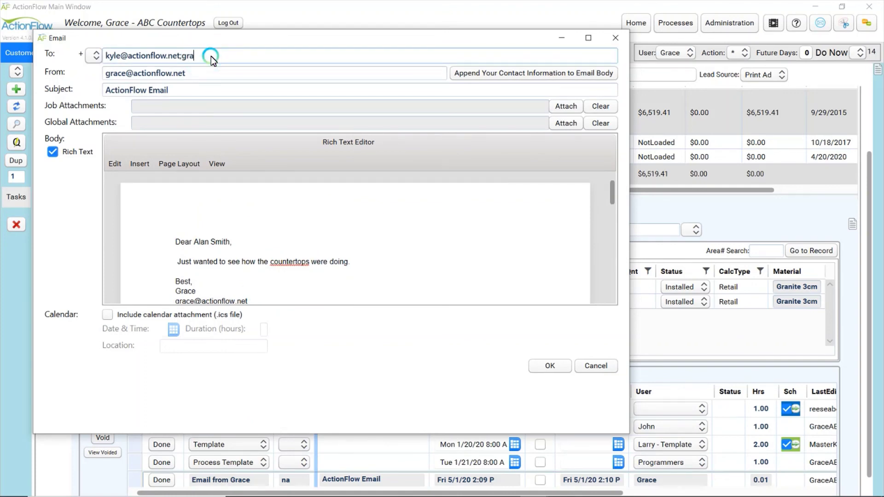
{"action": "left_click", "coordinate": [388, 253]}
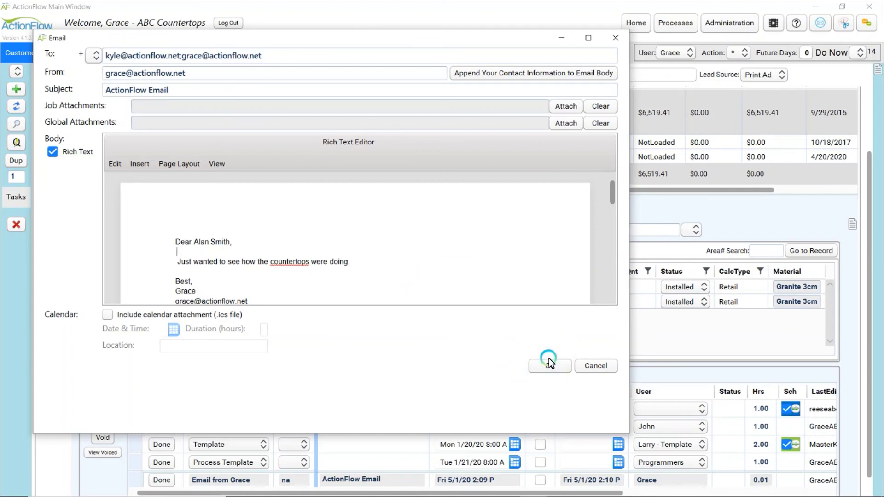